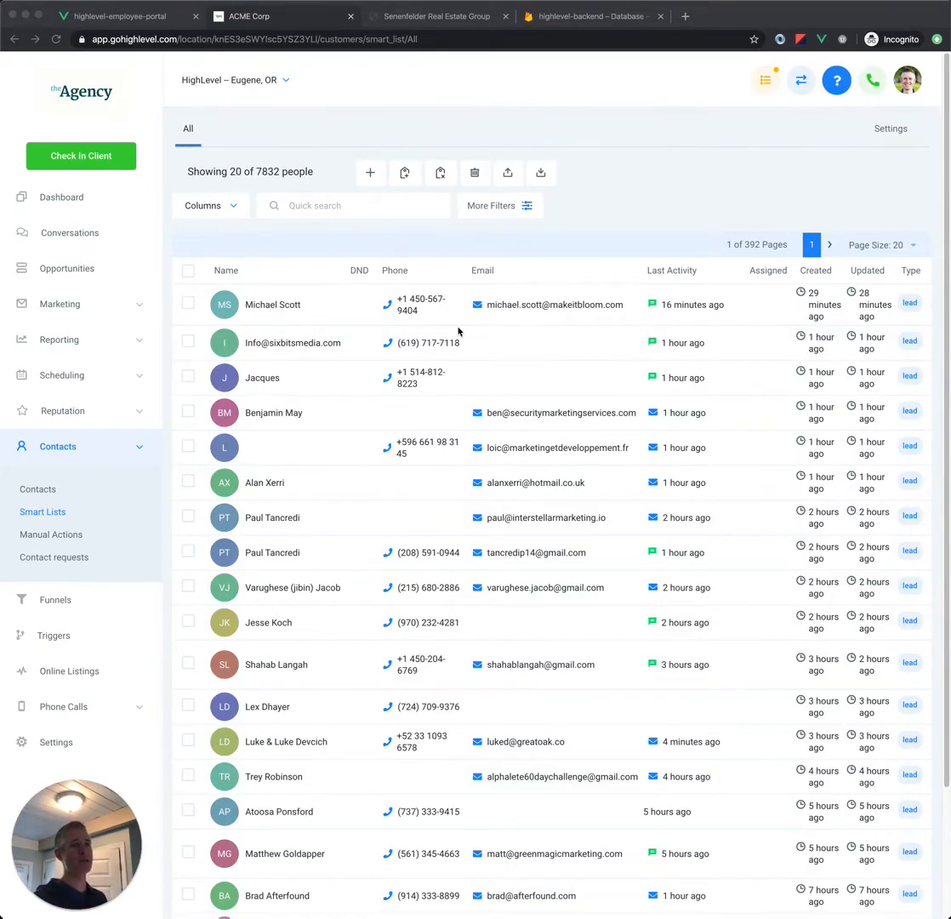
Step: Open the Contacts list, clear its search text and sort the contacts by Date Added in descending order
left_click(60, 492)
left_click(41, 491)
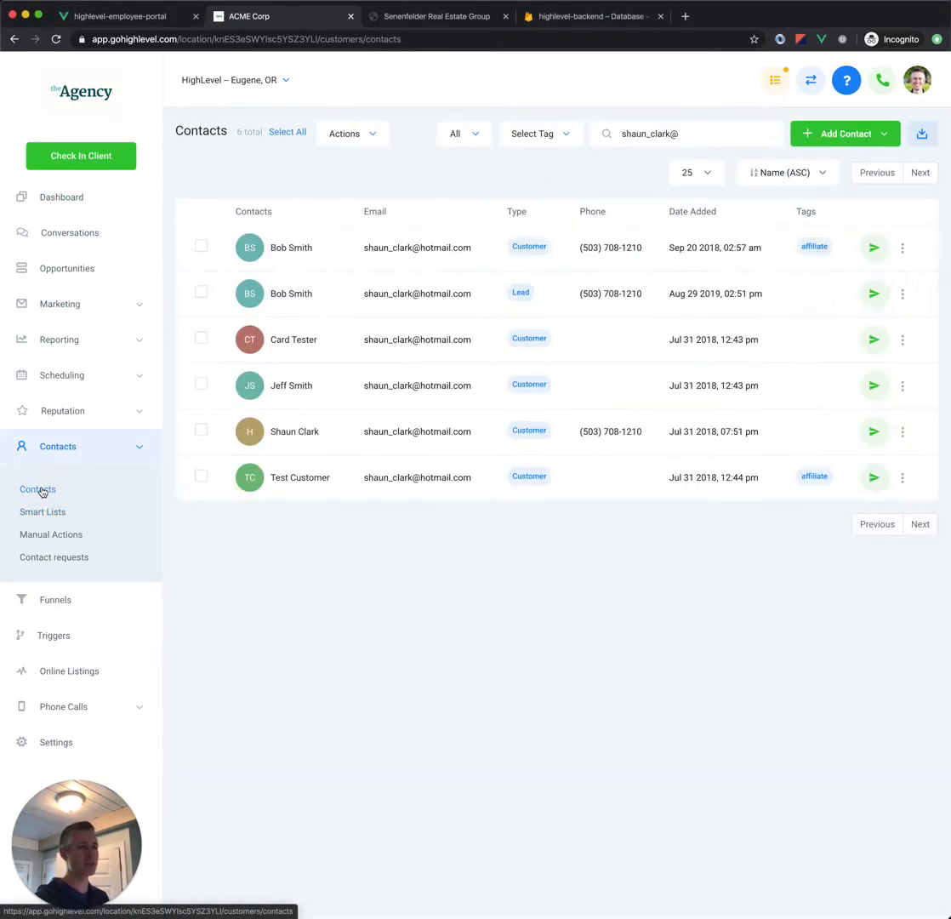
left_click(722, 132)
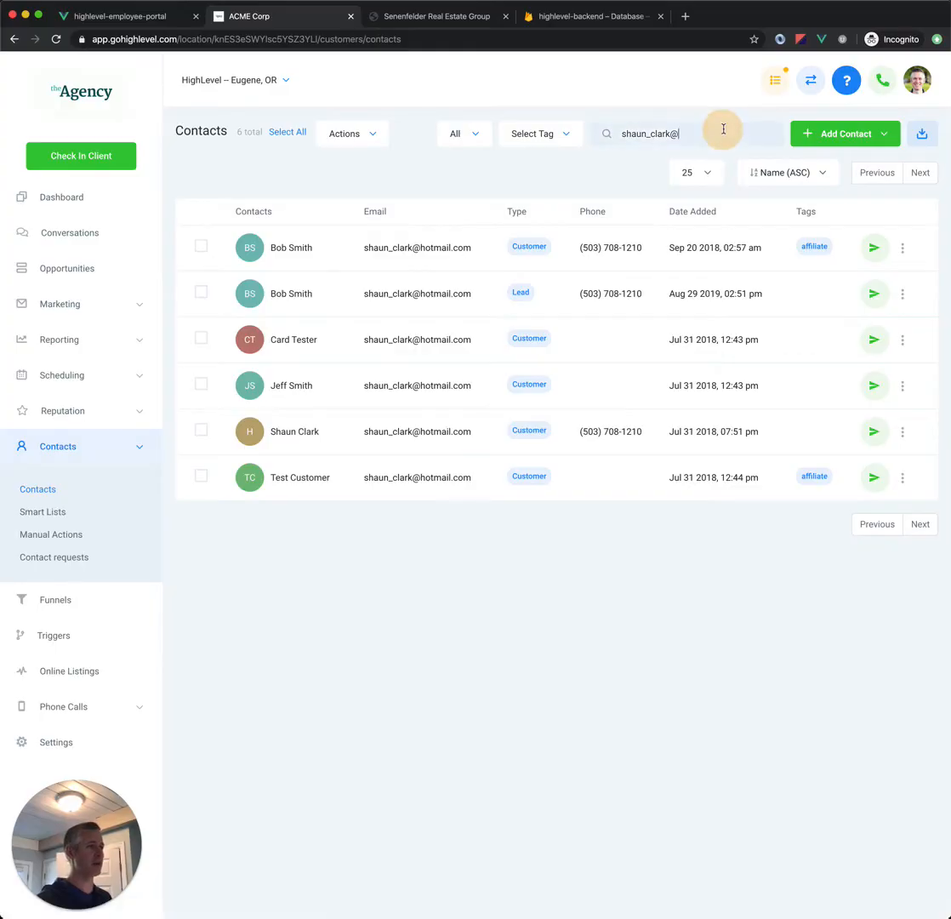
key("super+a")
key("BackSpace")
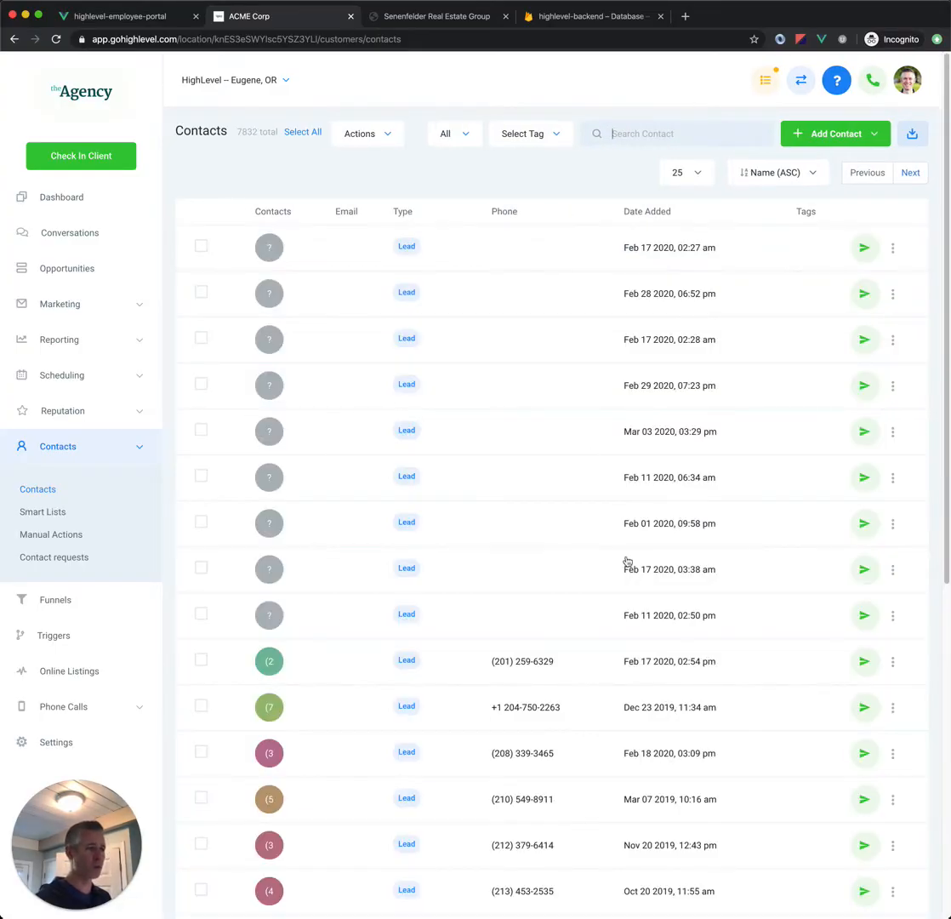
left_click(750, 175)
left_click(748, 223)
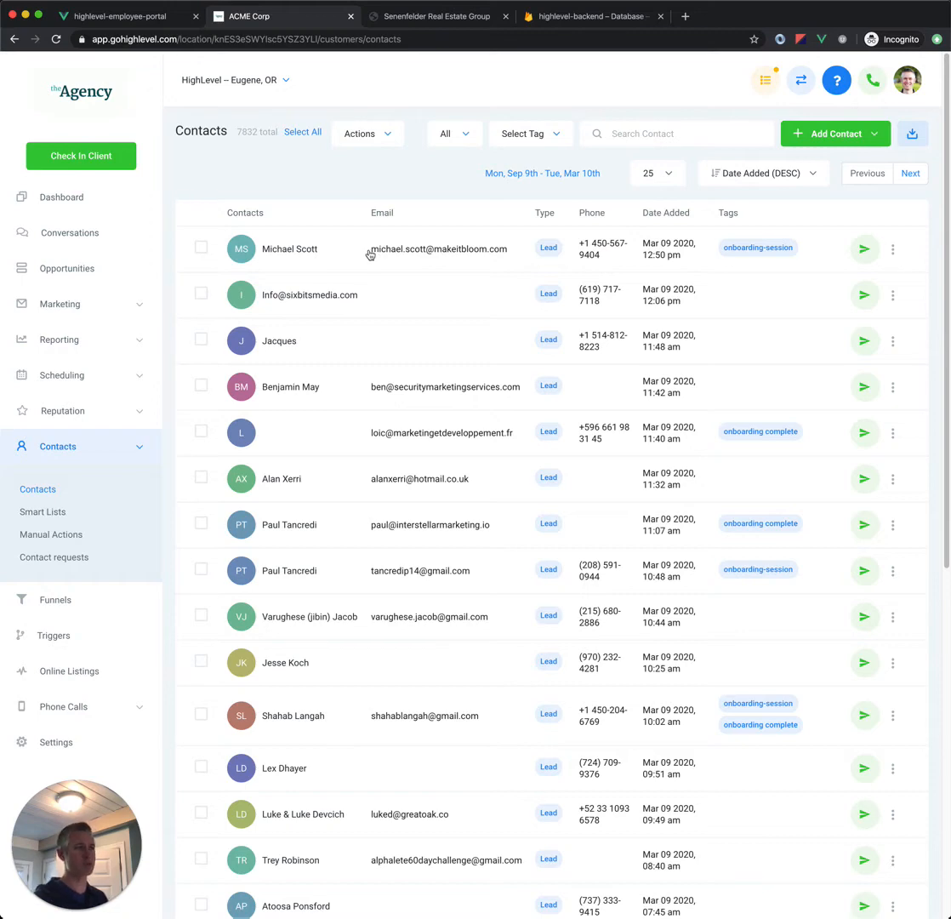
Step: In Smart Lists, hide the filters and add the Address, Services You Are Interested In and Type columns to the table
left_click(60, 513)
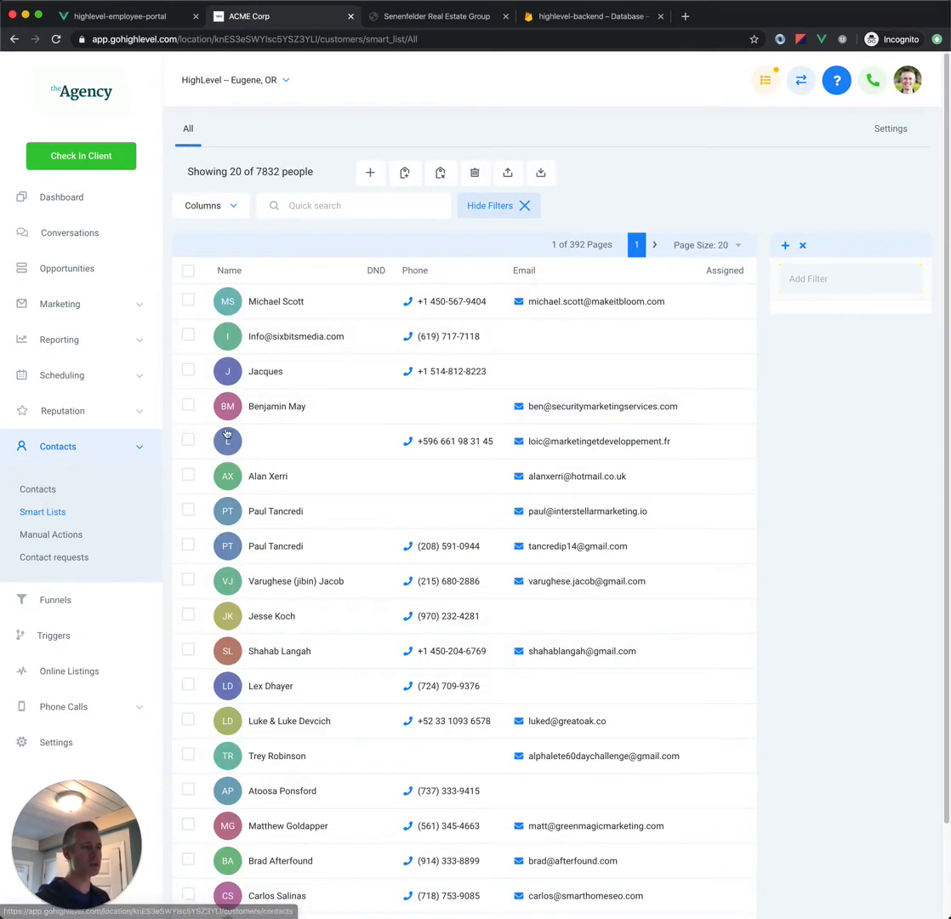
left_click(502, 205)
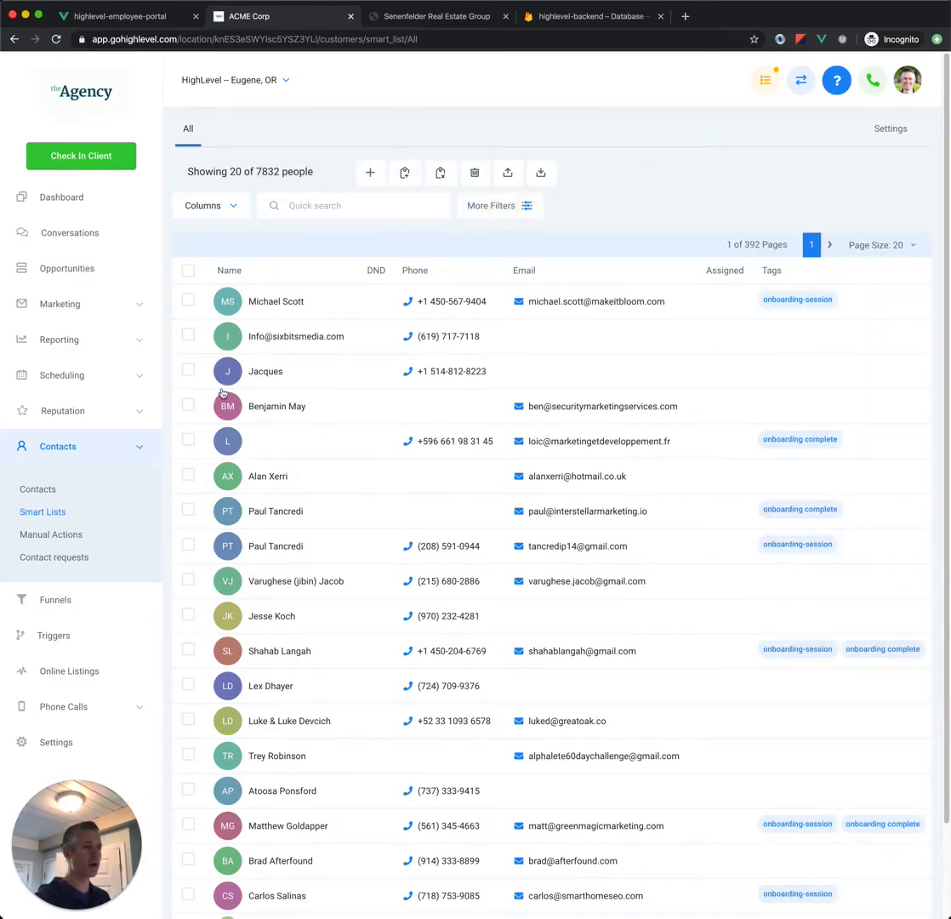
left_click(212, 209)
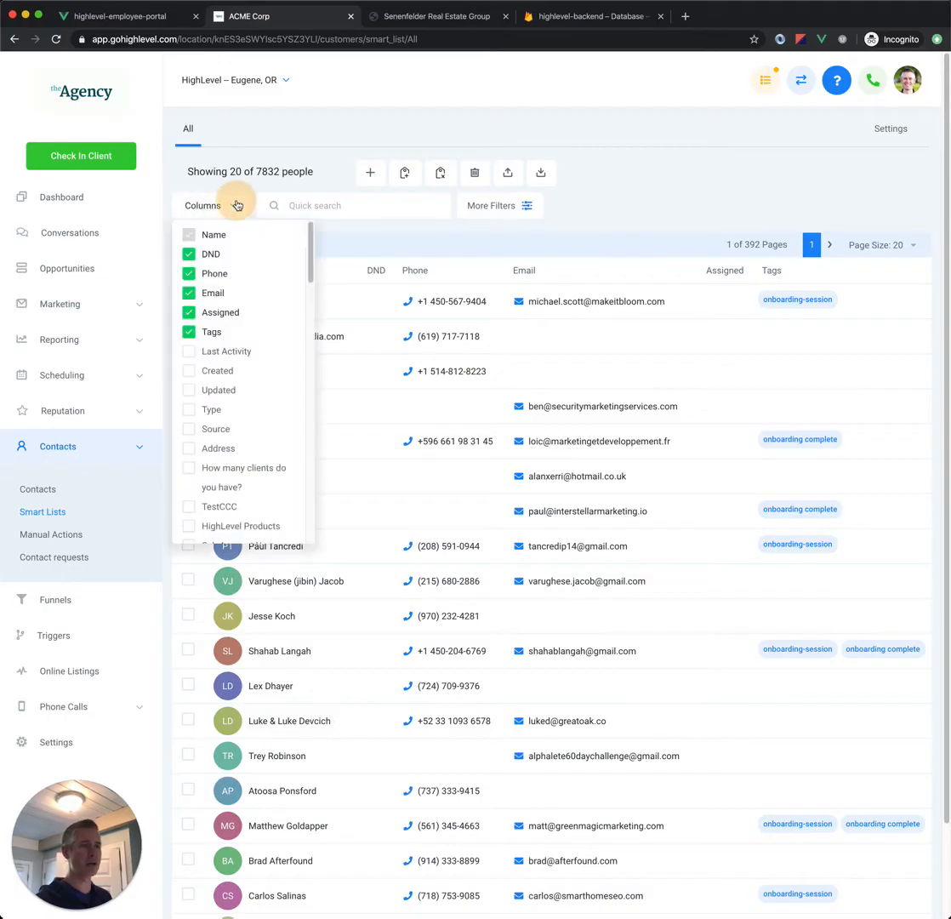
left_click(188, 449)
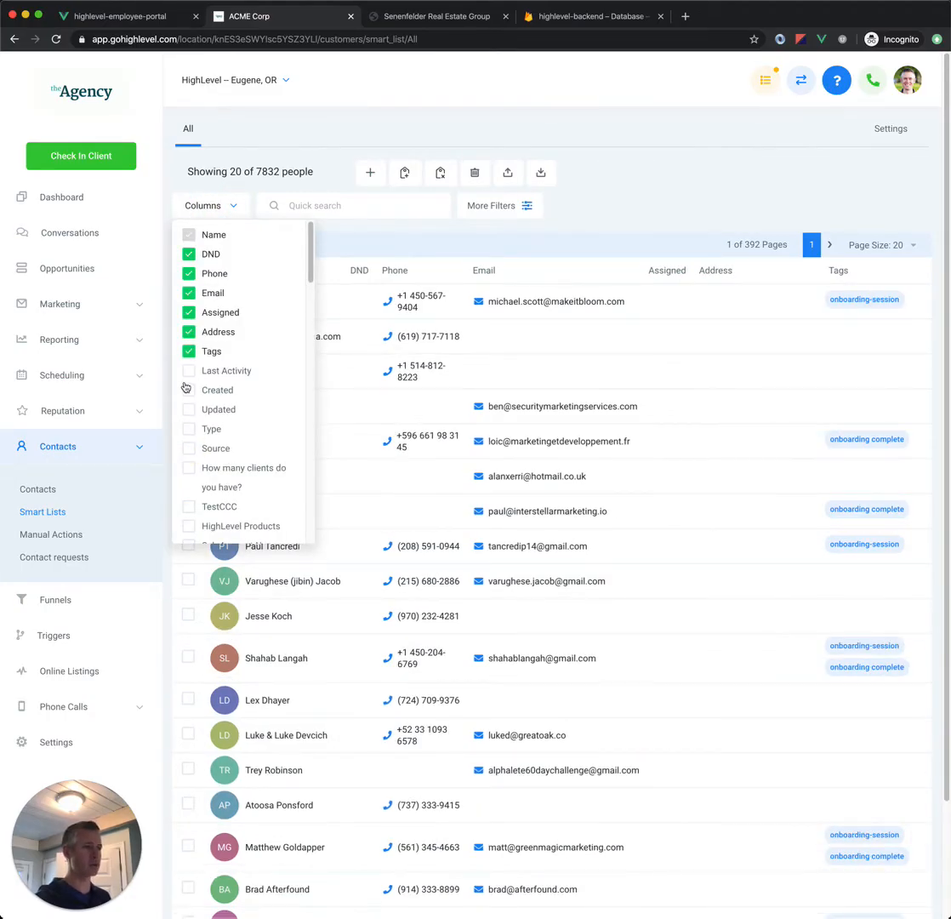
scroll(175, 357, "down", 5)
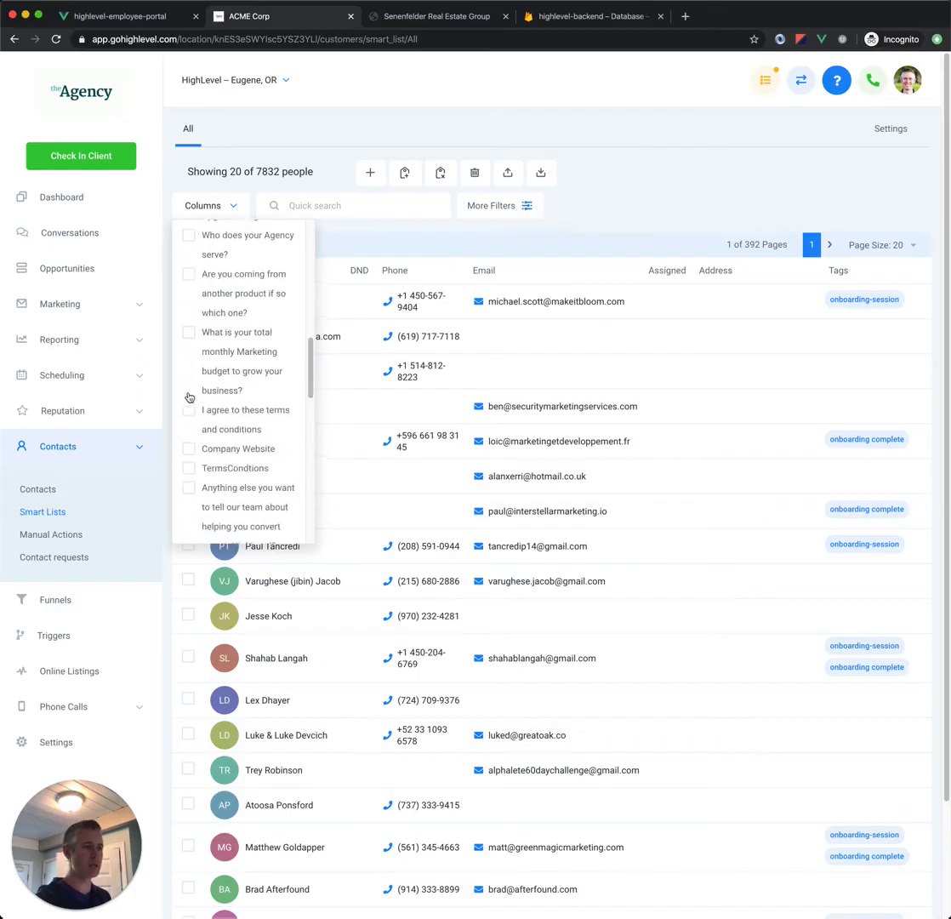
scroll(189, 395, "down", 10)
scroll(196, 336, "up", 15)
scroll(195, 332, "up", 1)
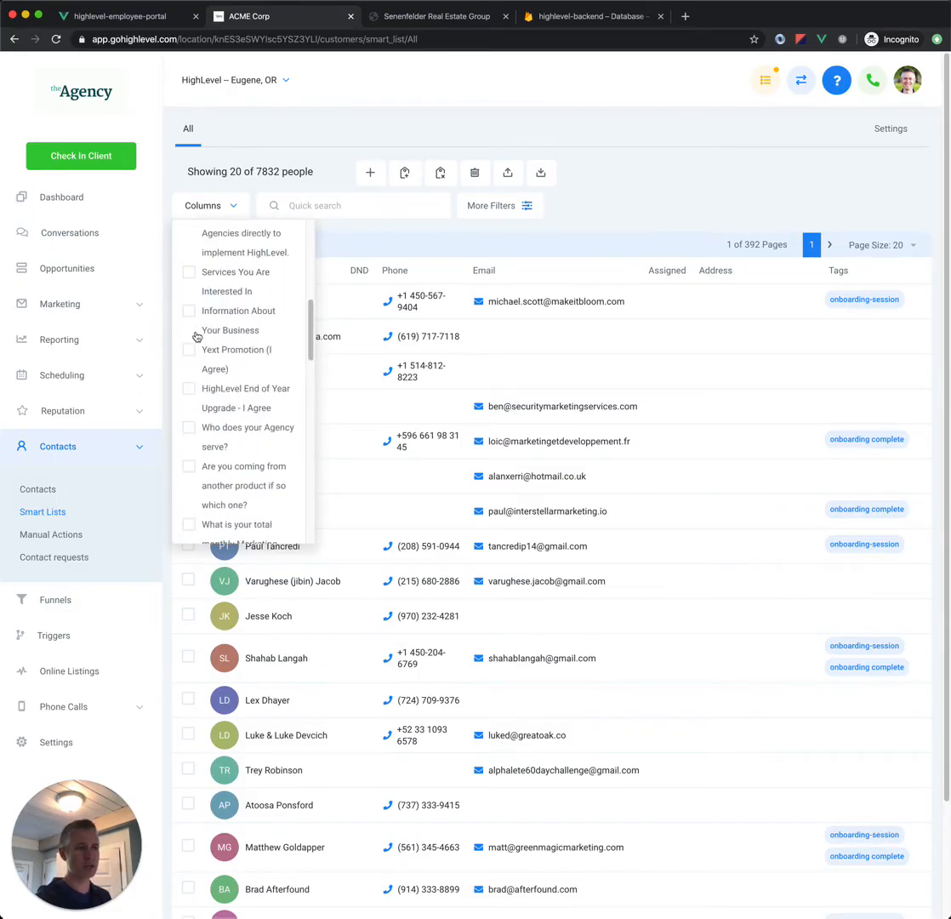
left_click(189, 272)
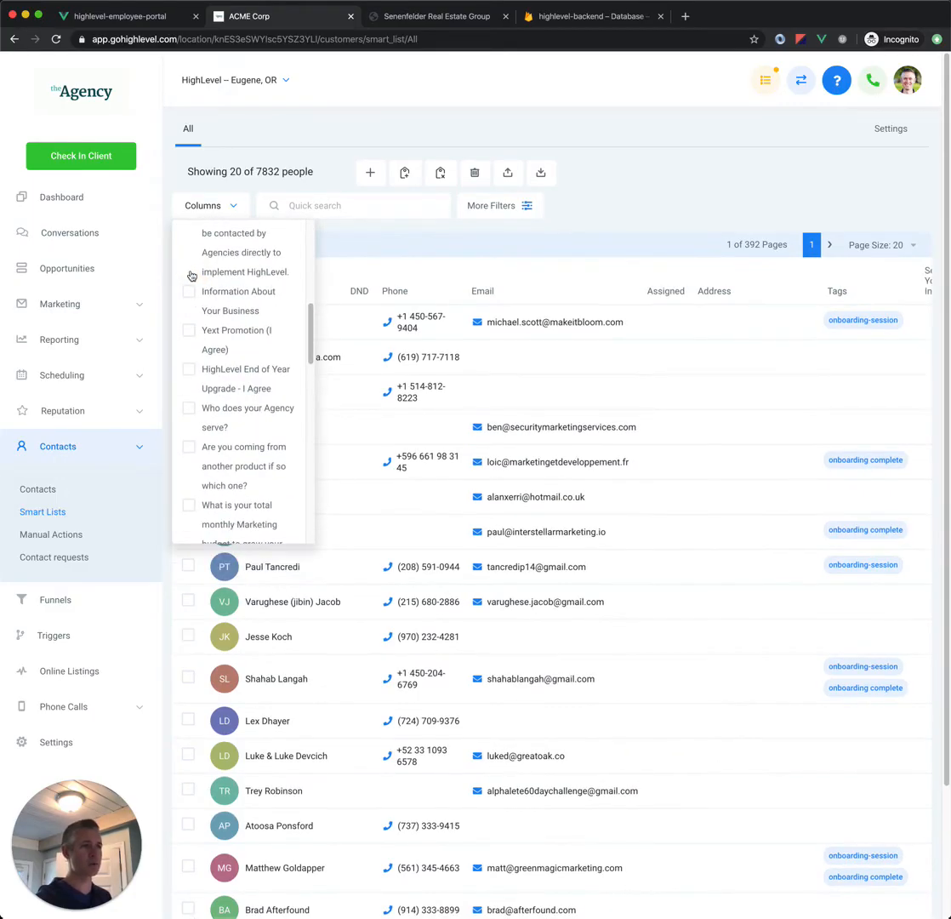
scroll(196, 287, "up", 5)
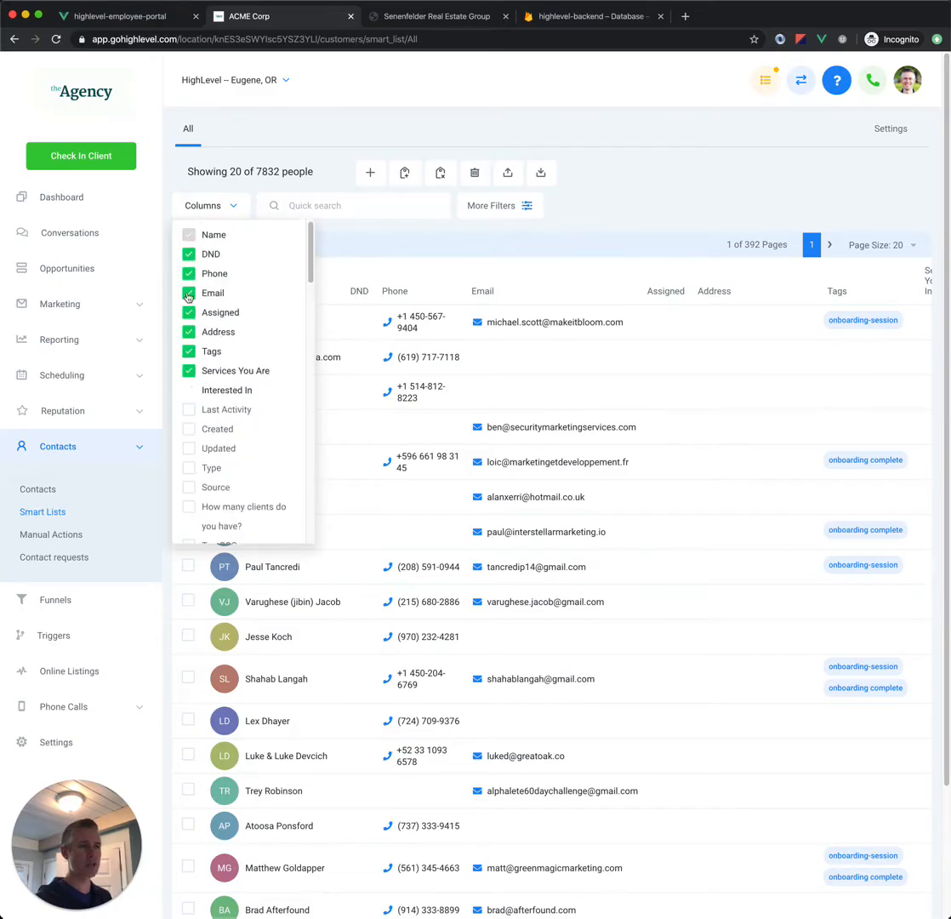
left_click(190, 469)
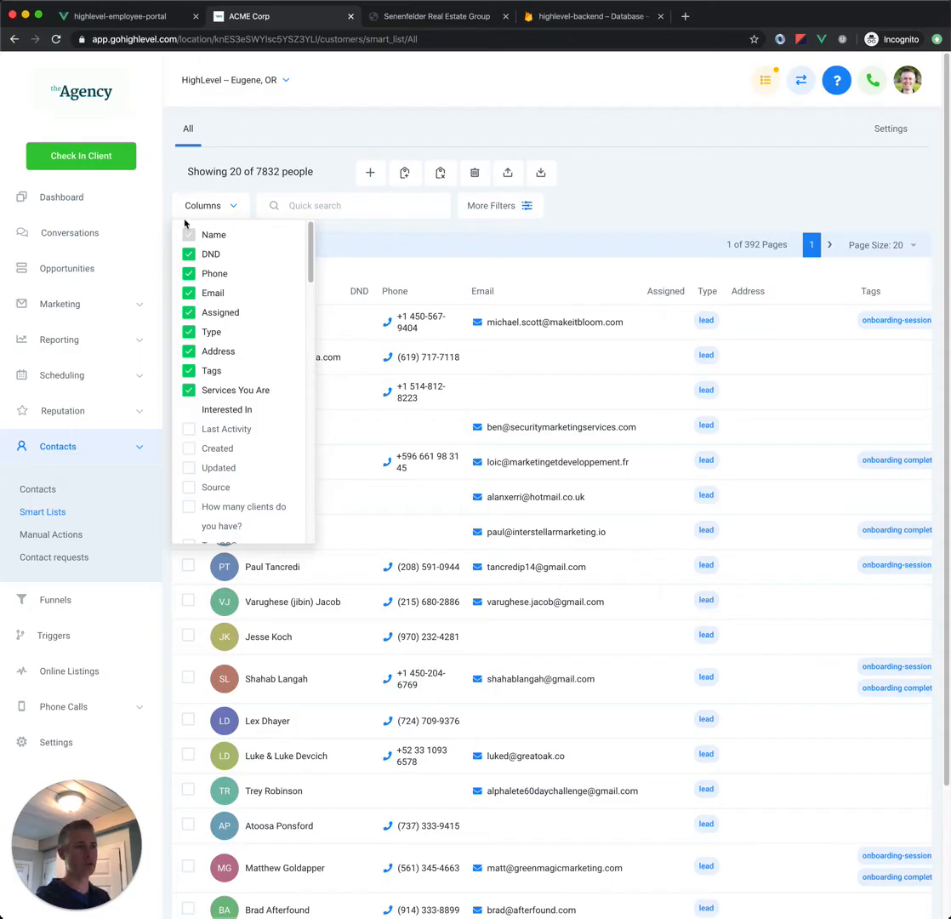
left_click(208, 205)
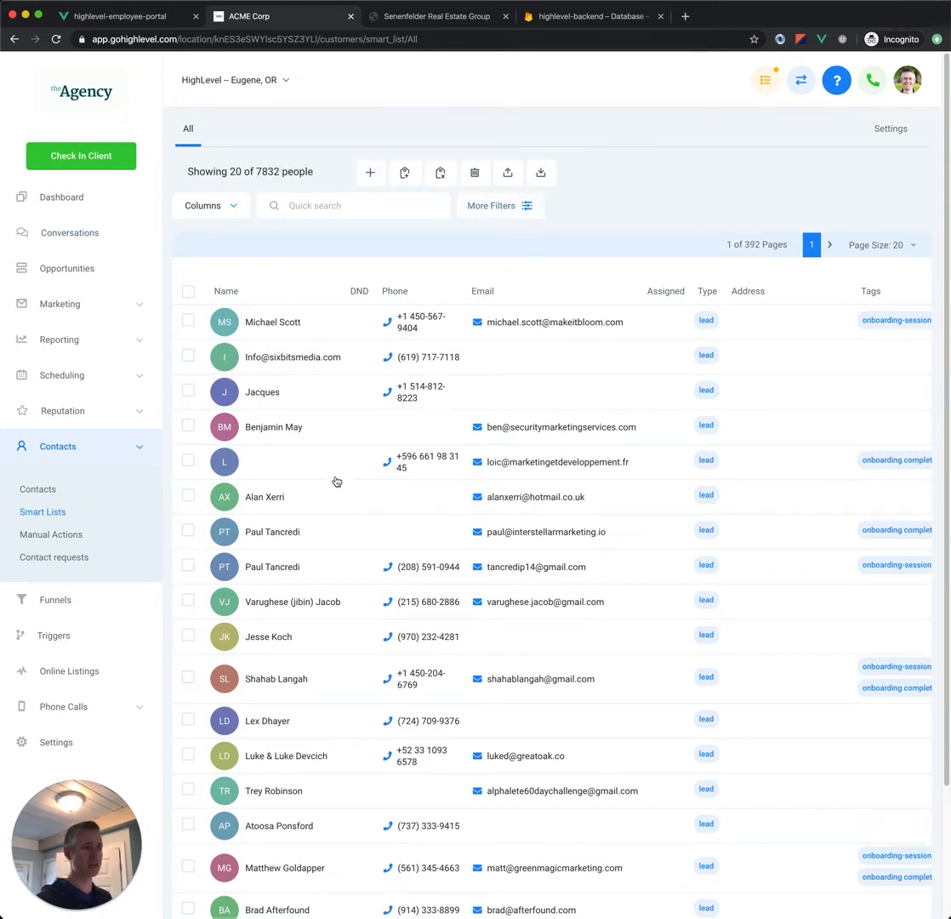
Step: Add a DND filter set to no to the All list
left_click(491, 205)
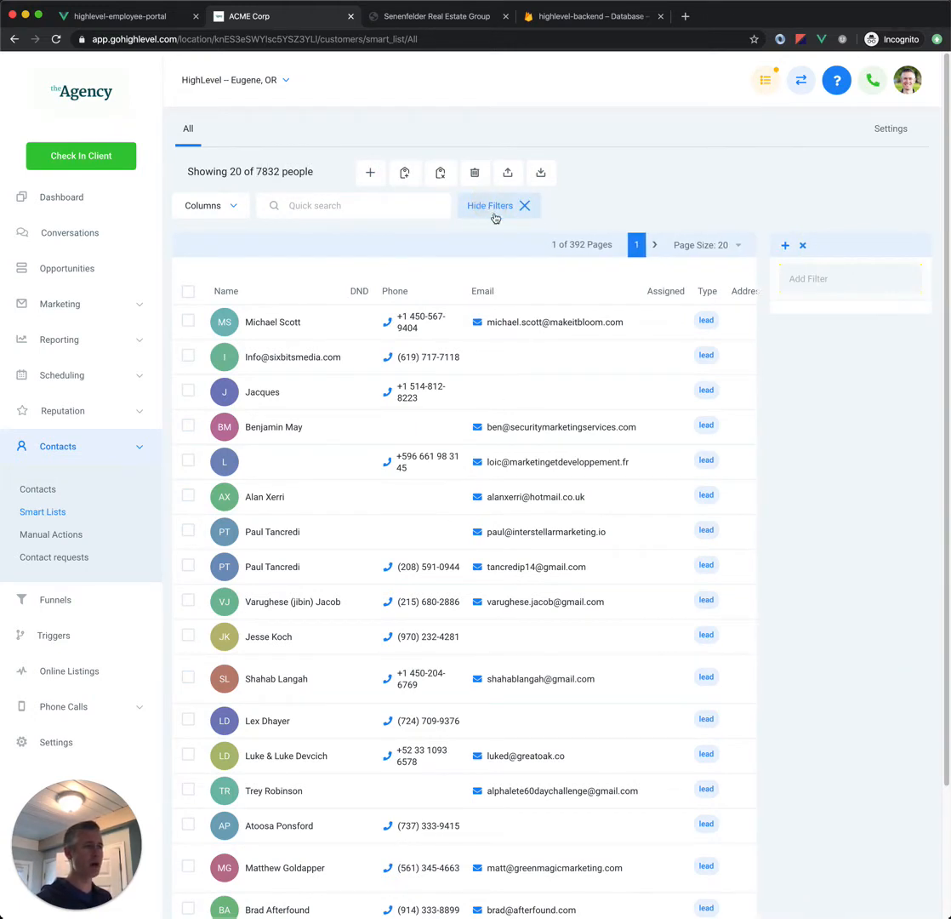
left_click(835, 281)
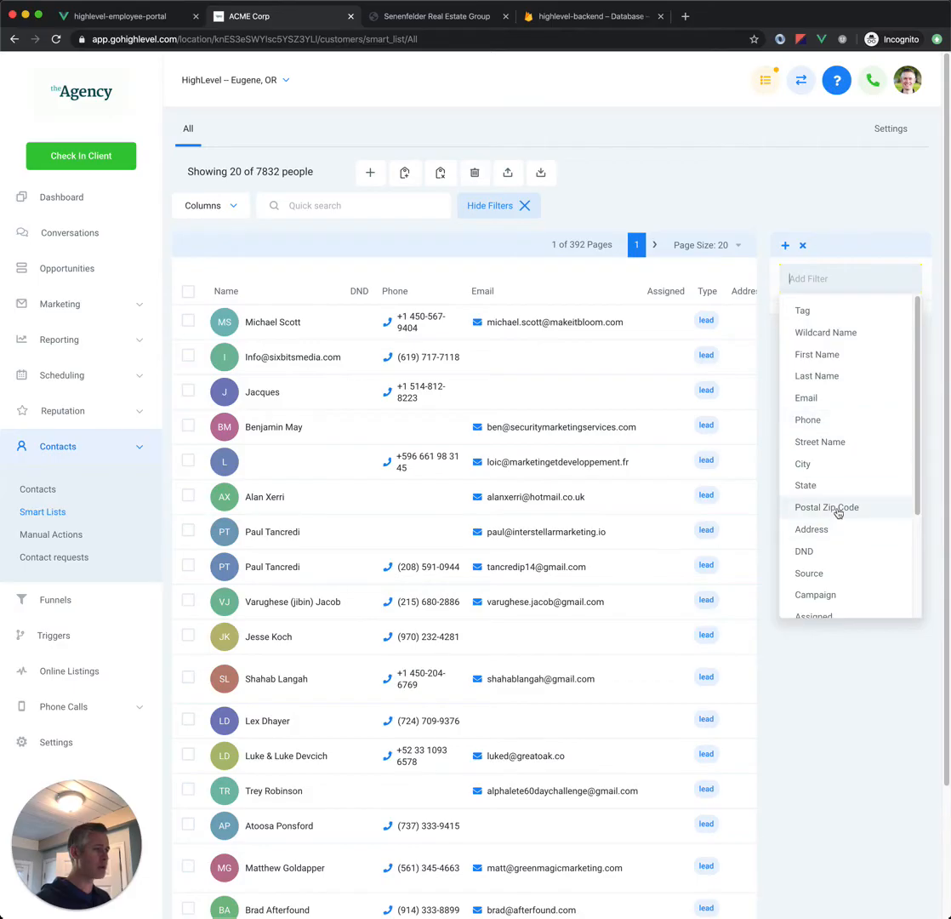
left_click(829, 553)
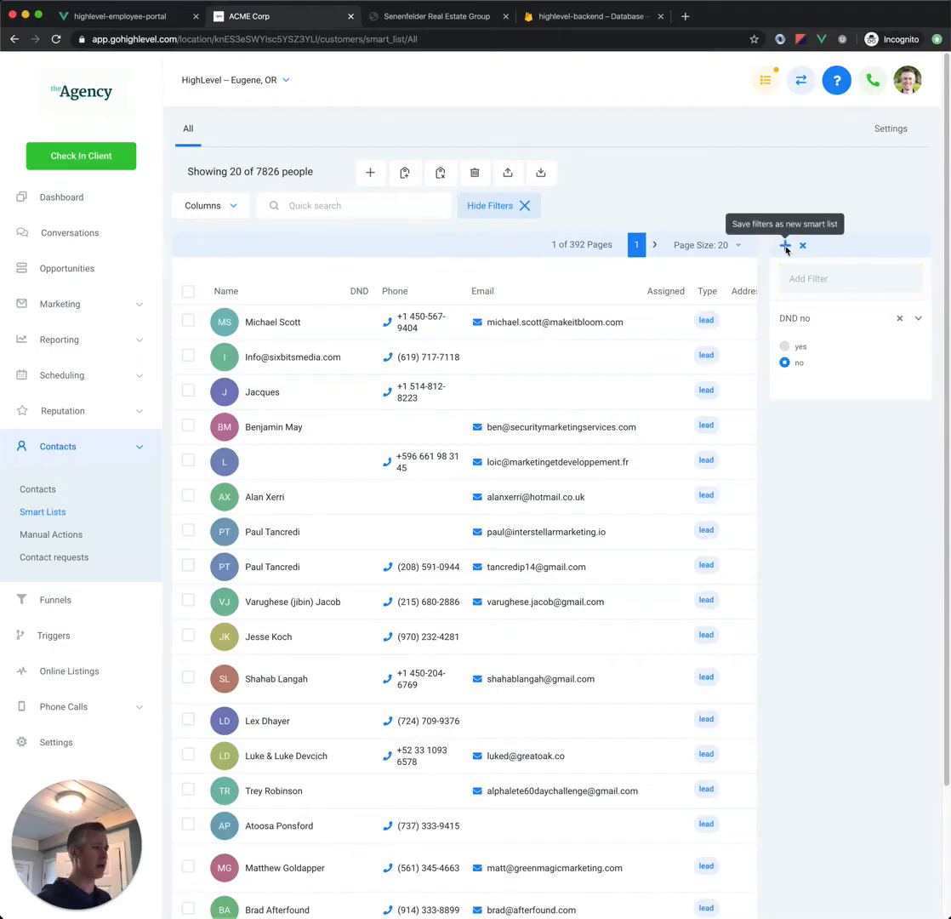
left_click(785, 245)
left_click(568, 247)
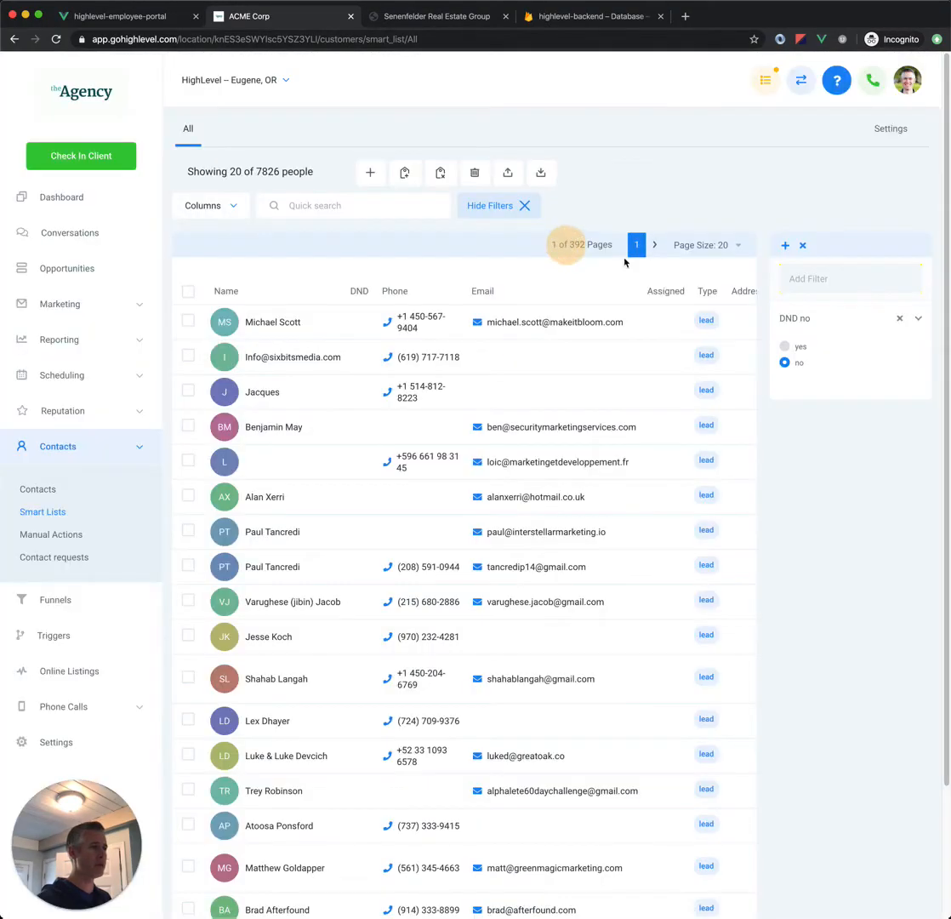
Step: Add a Wildcard Name filter that matches a contact's first name
left_click(842, 280)
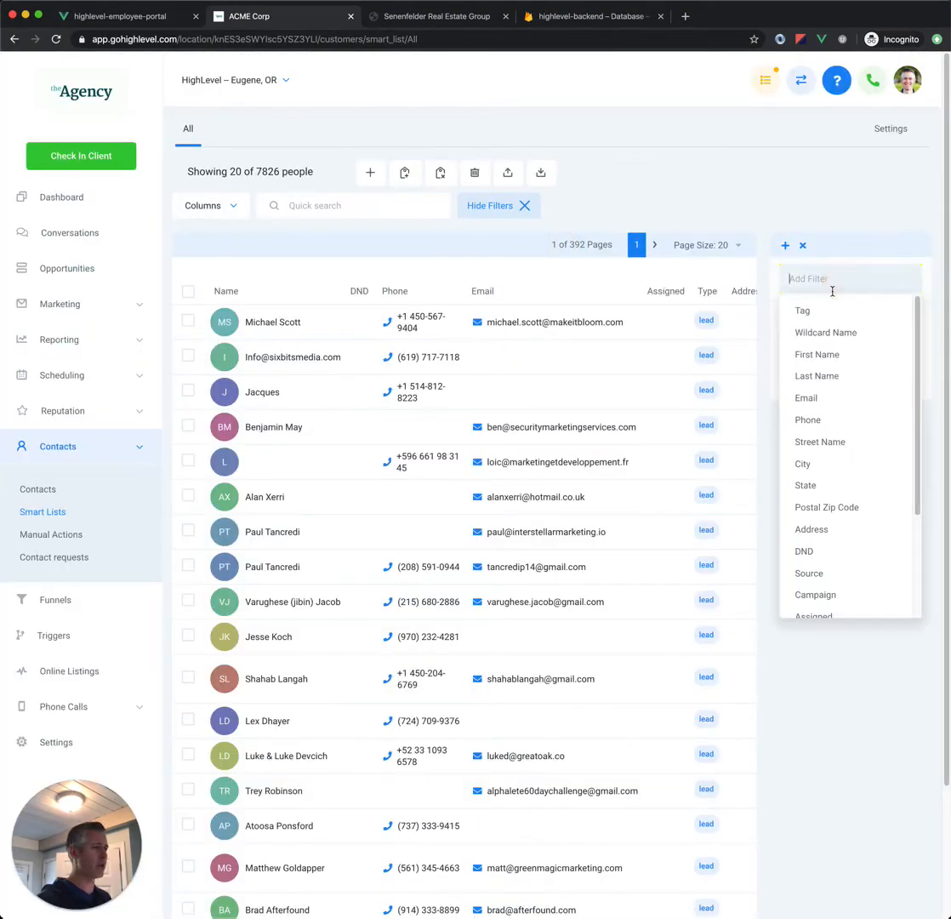
left_click(840, 333)
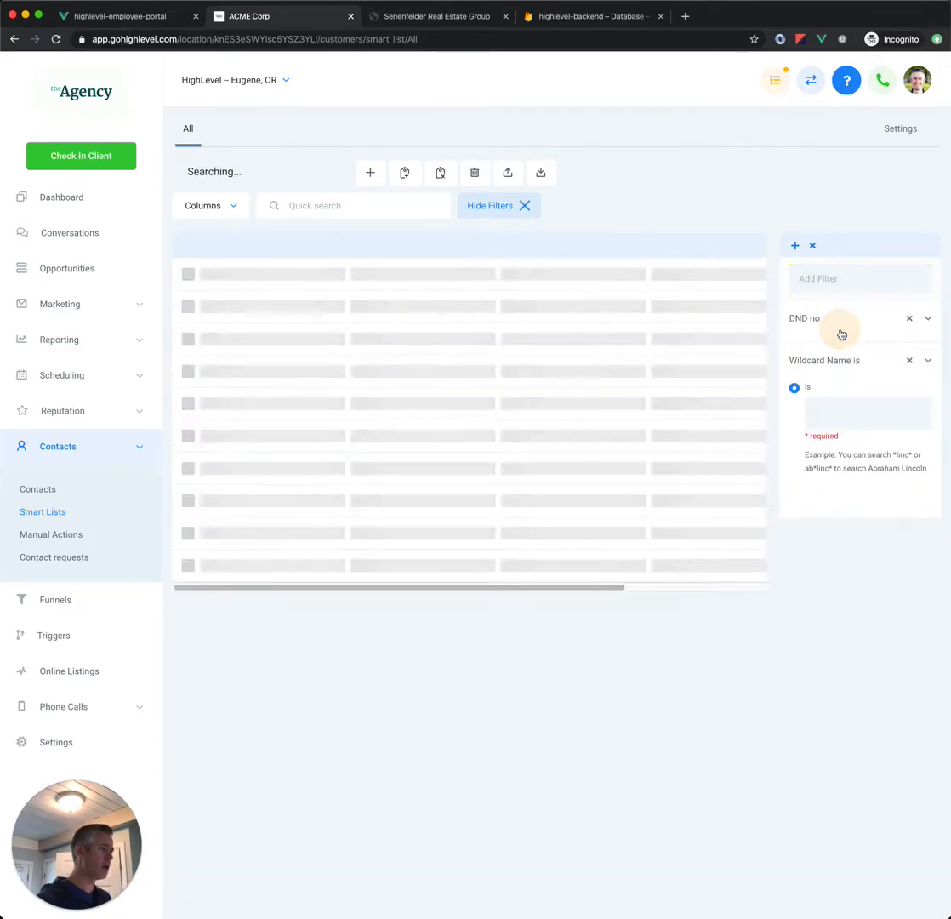
left_click(832, 411)
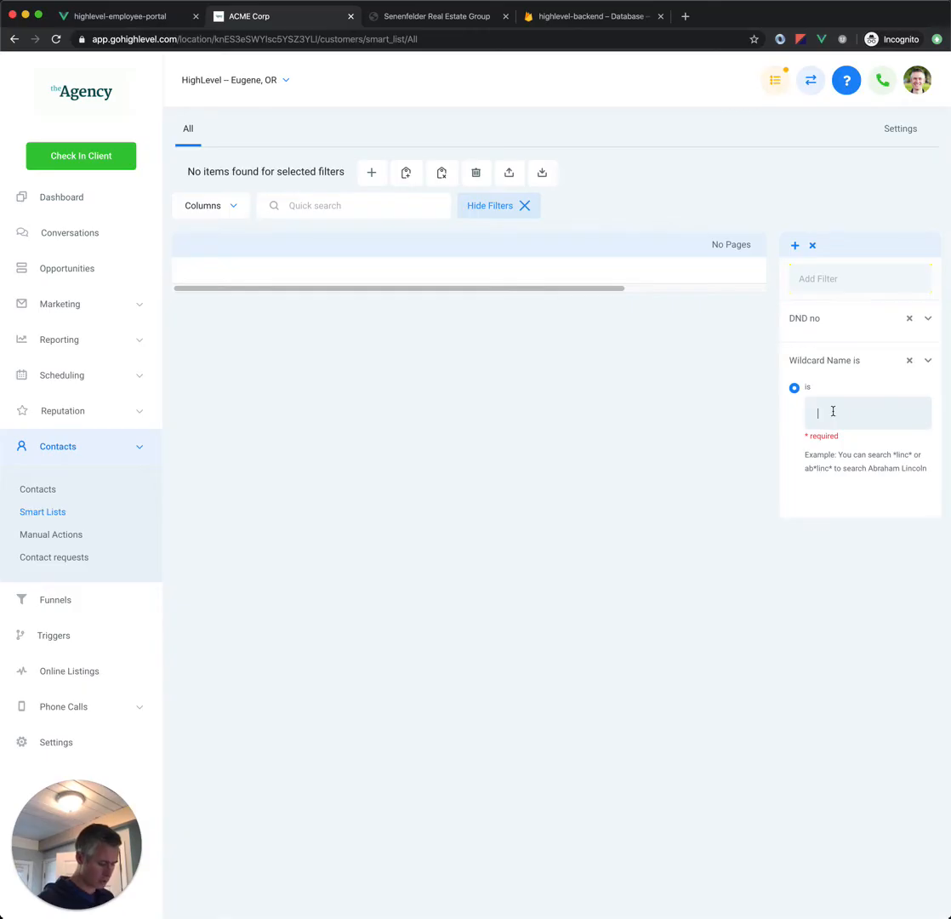
type("bob")
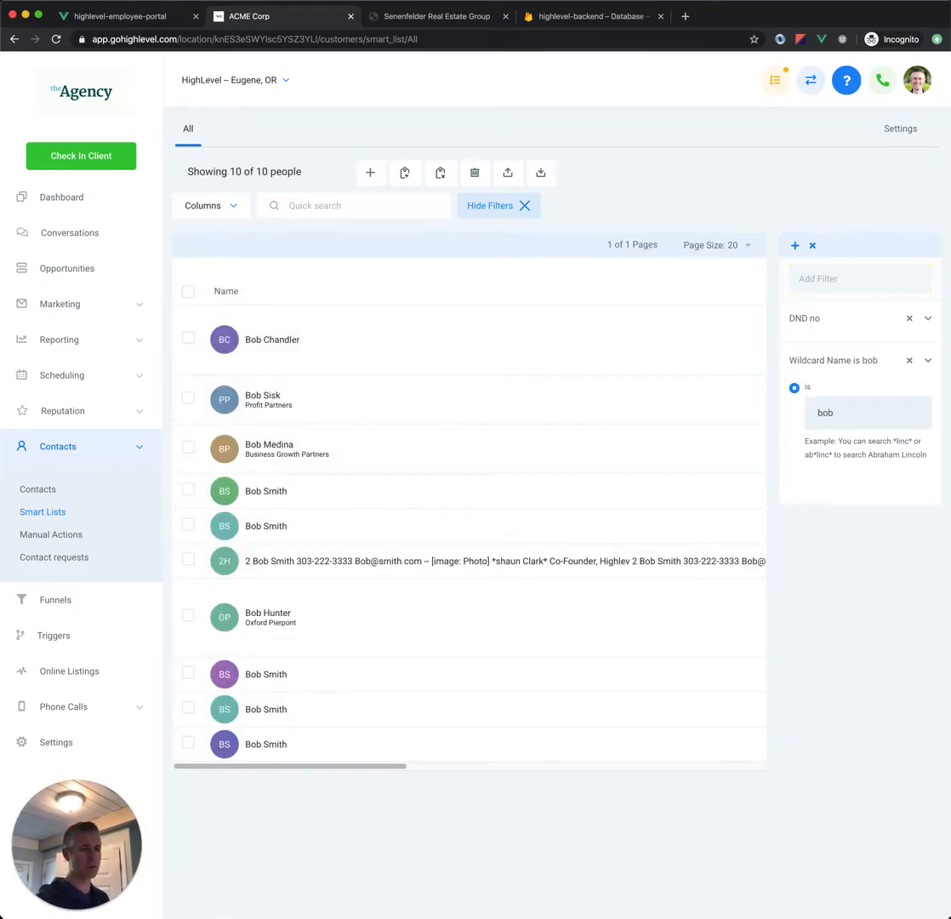
Step: Add a Source filter set to is "web" and remove the Wildcard Name filter
left_click(802, 280)
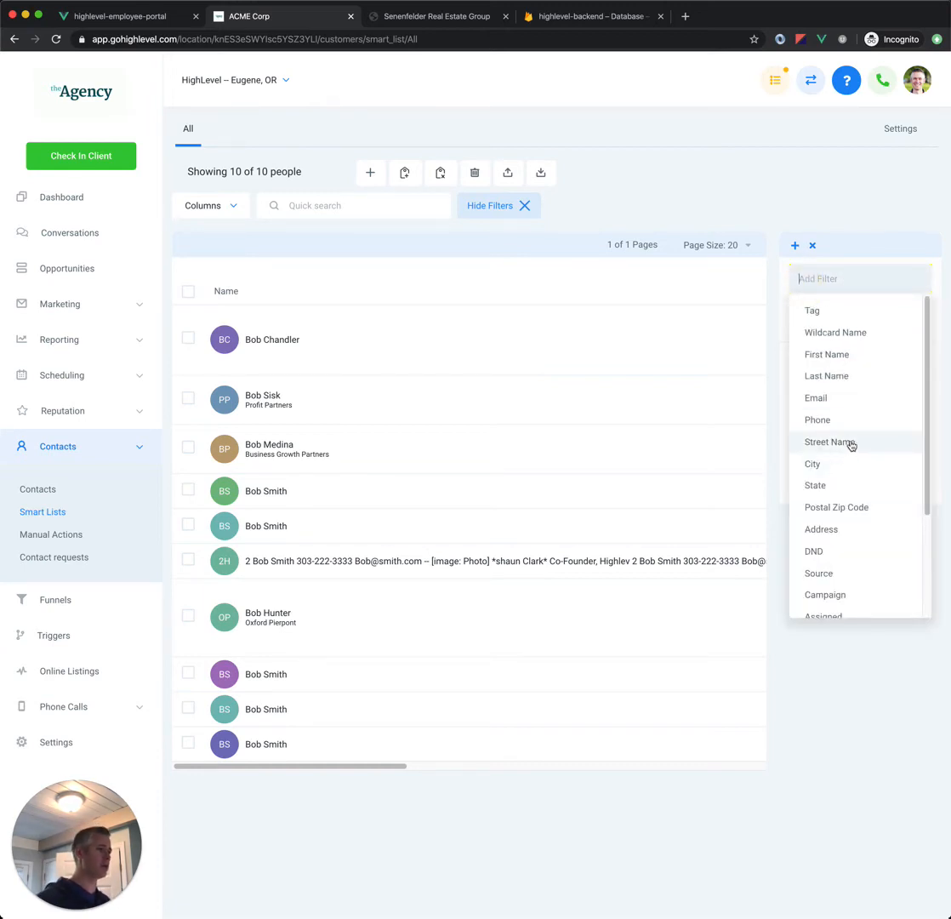
scroll(848, 464, "down", 2)
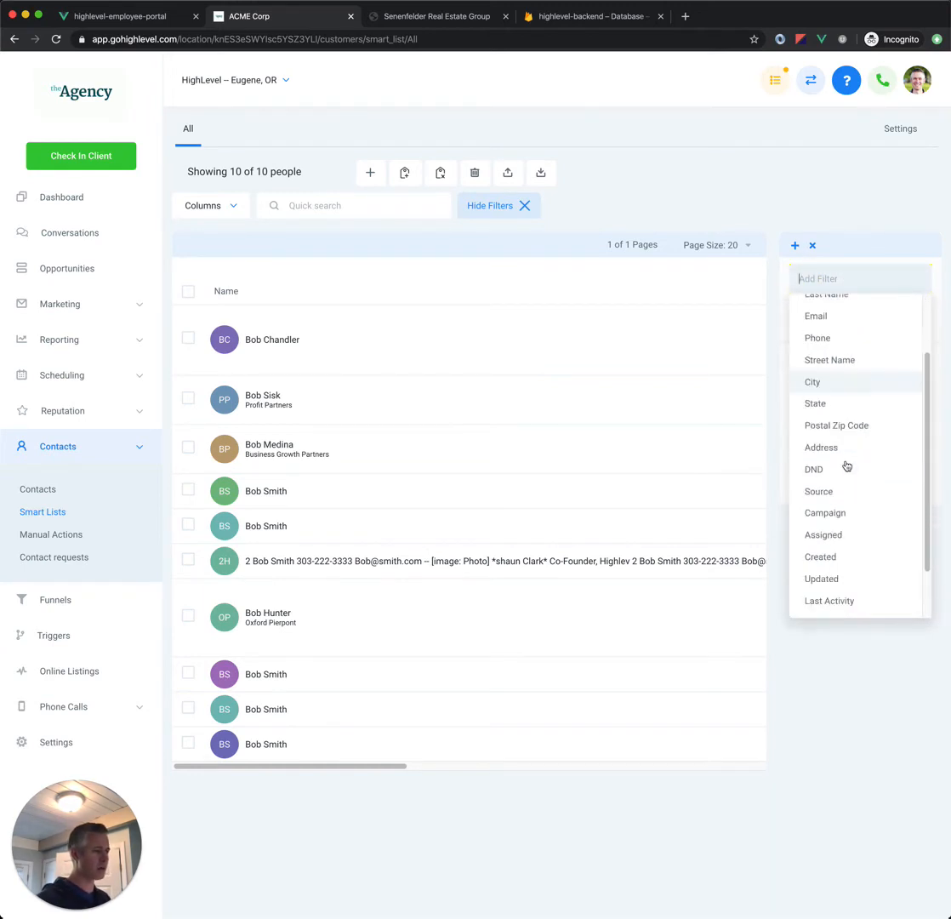
left_click(848, 500)
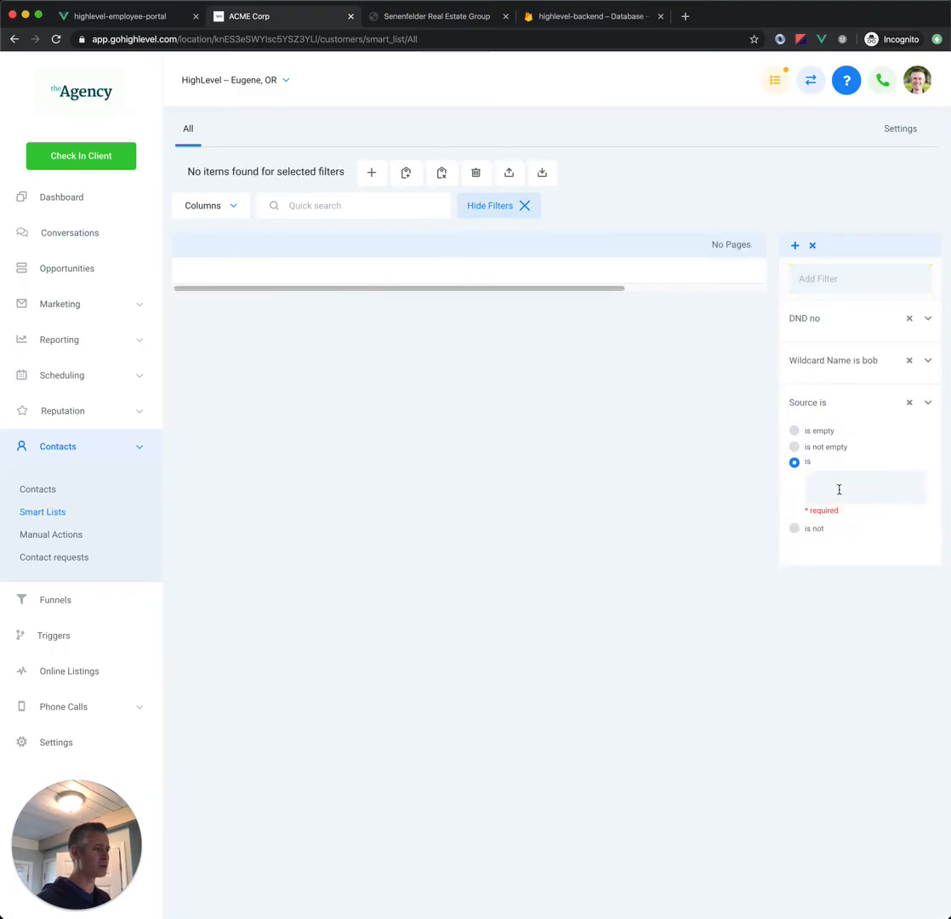
type("web")
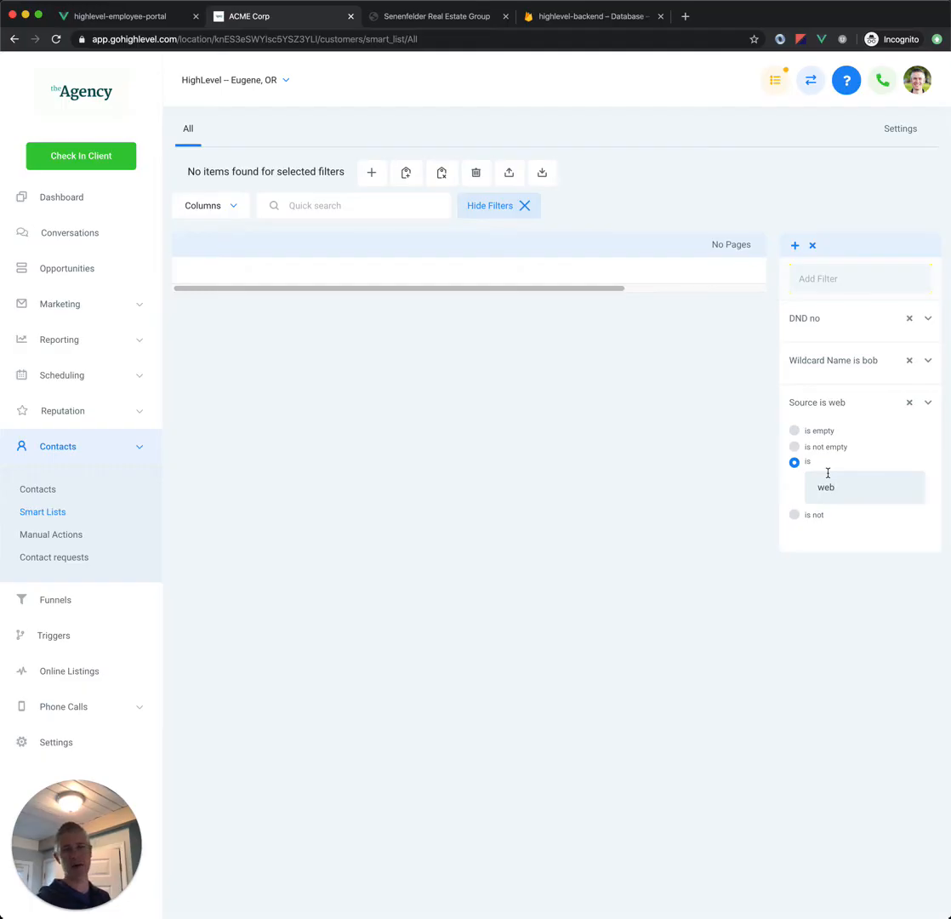
left_click(909, 360)
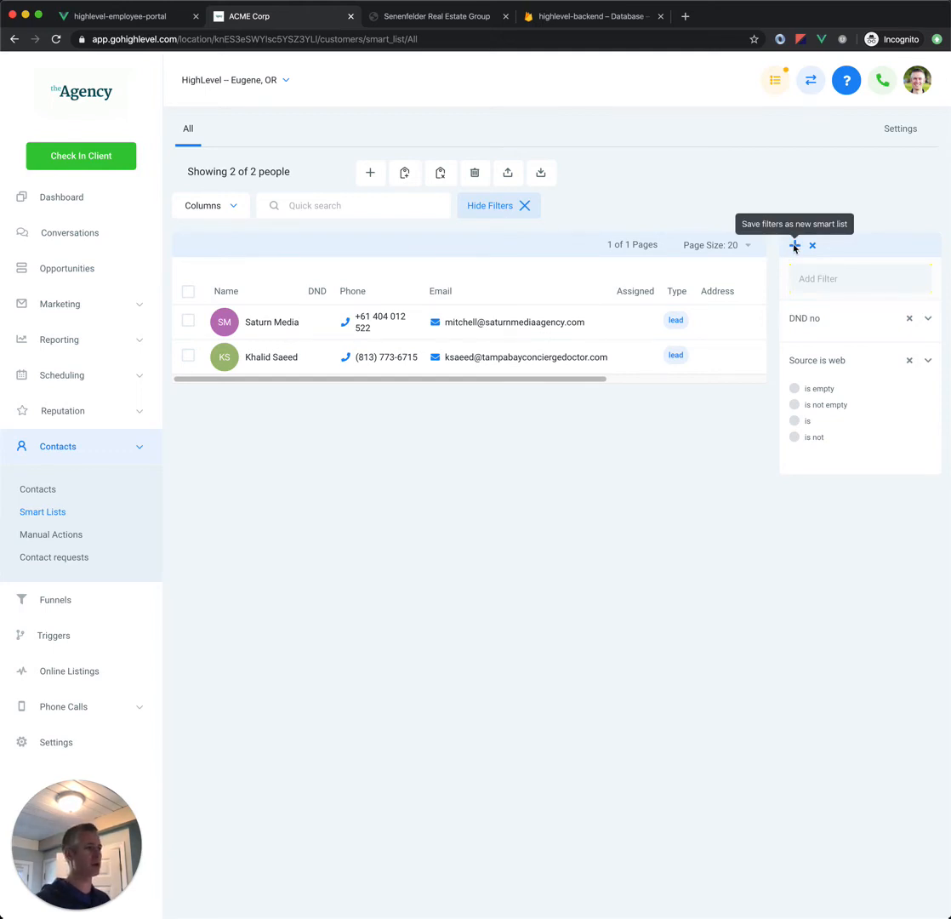
Step: Save the current filters as a new smart list named "DND Web List"
left_click(794, 247)
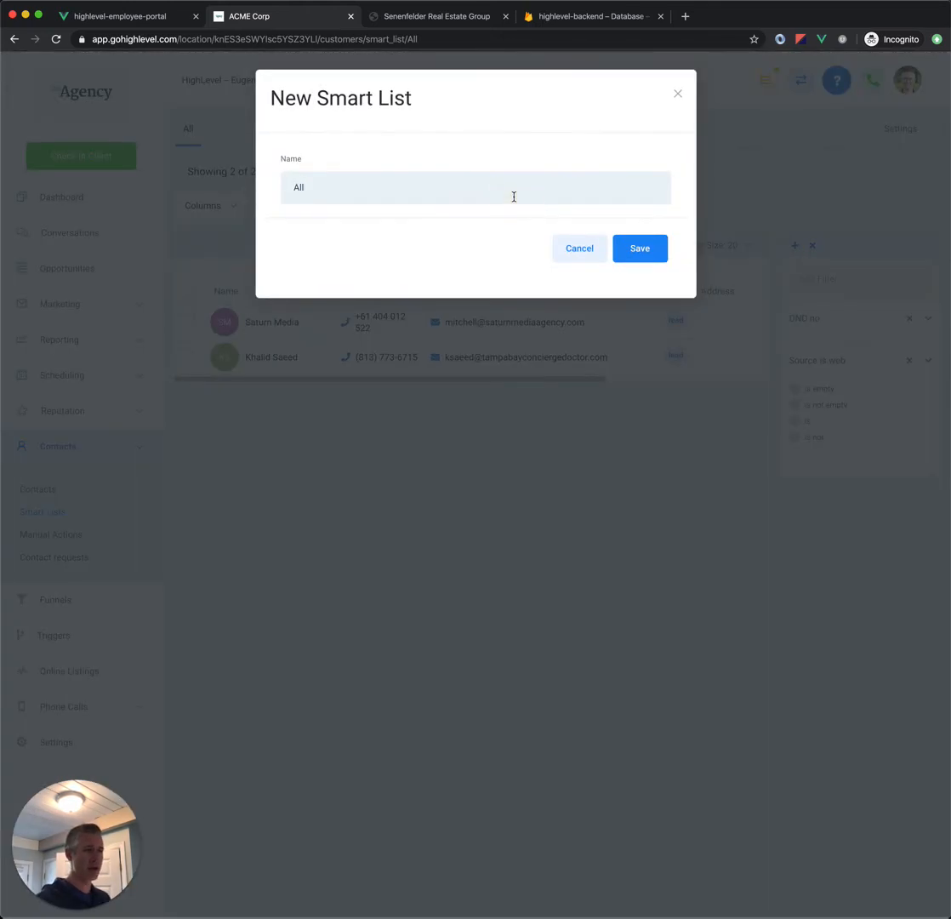
double_click(513, 196)
type("DD")
key("BackSpace")
type("N")
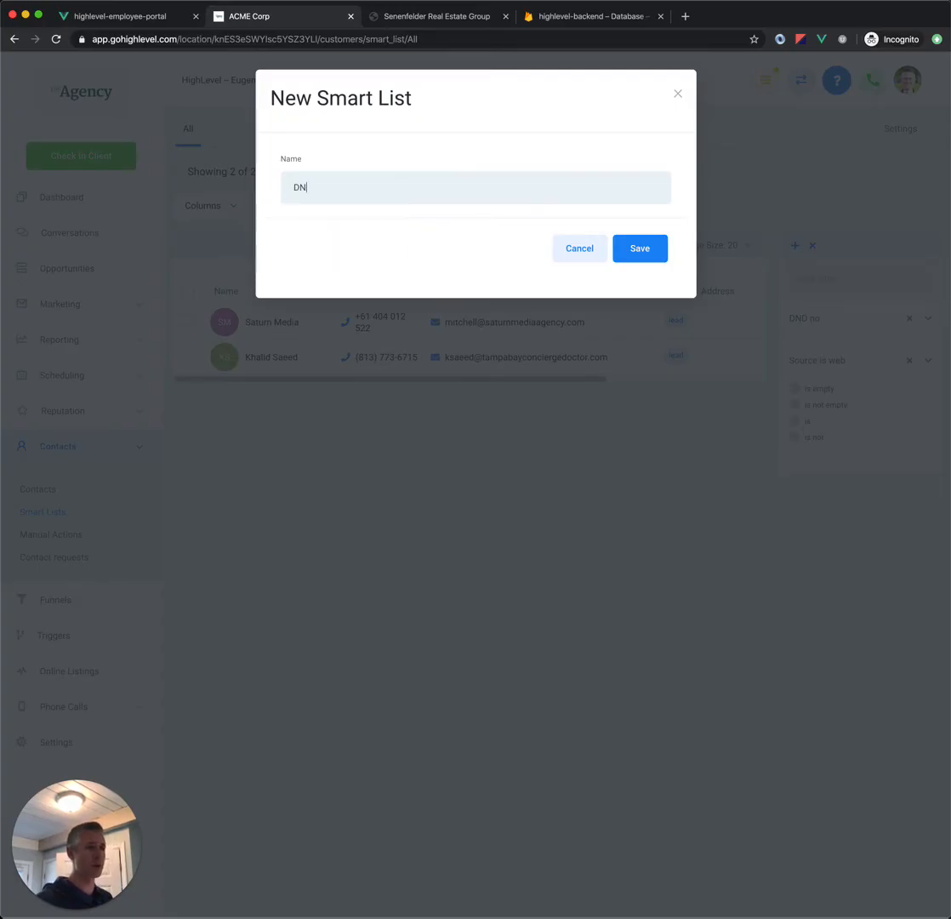
type("D Web List")
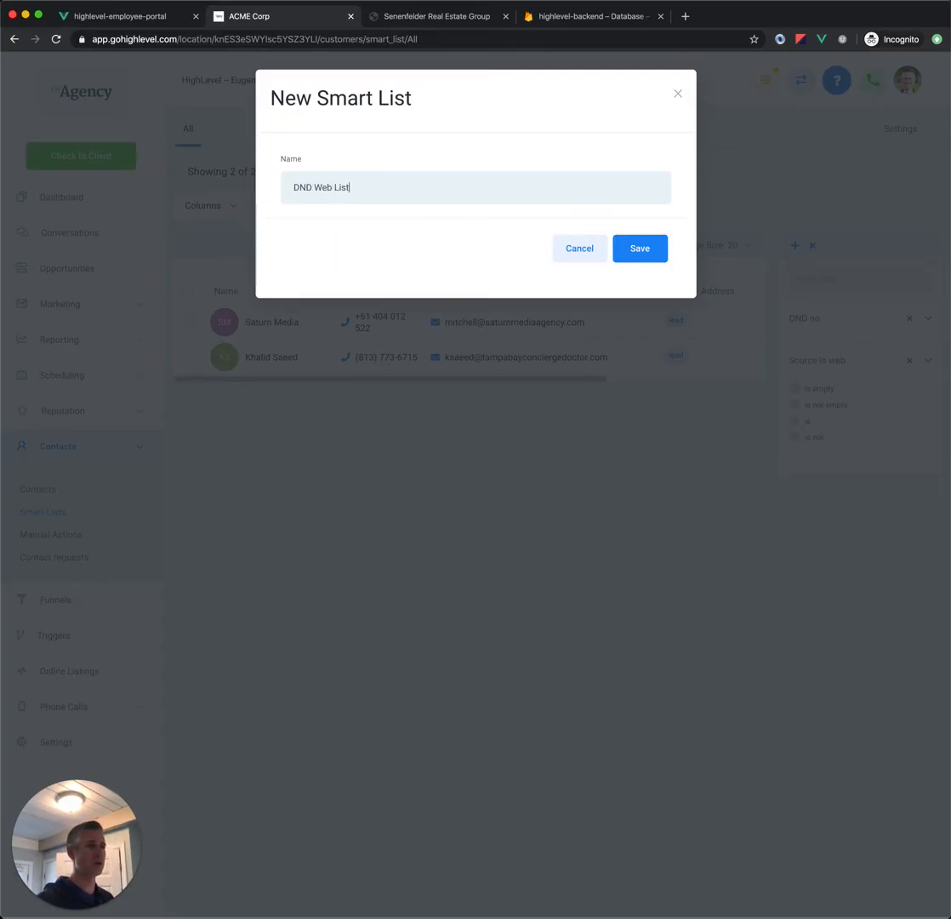
left_click(637, 250)
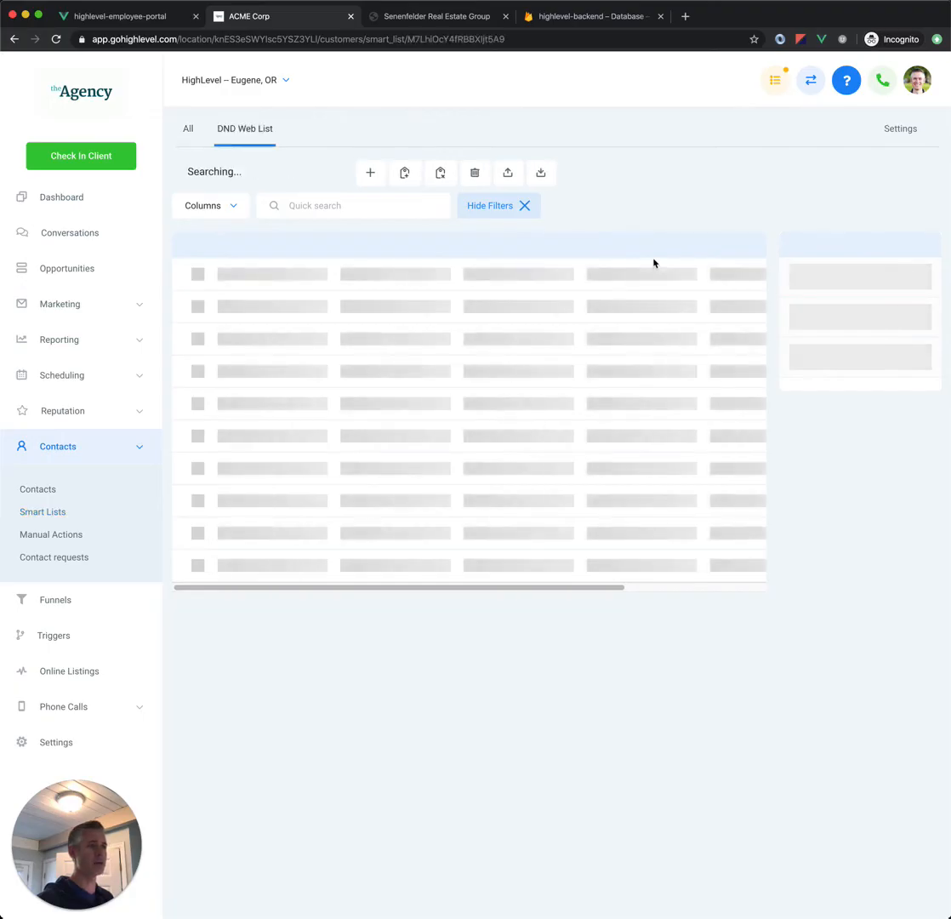
Step: Compare the All list with DND Web List, select all contacts in DND Web List and return to All
left_click(188, 129)
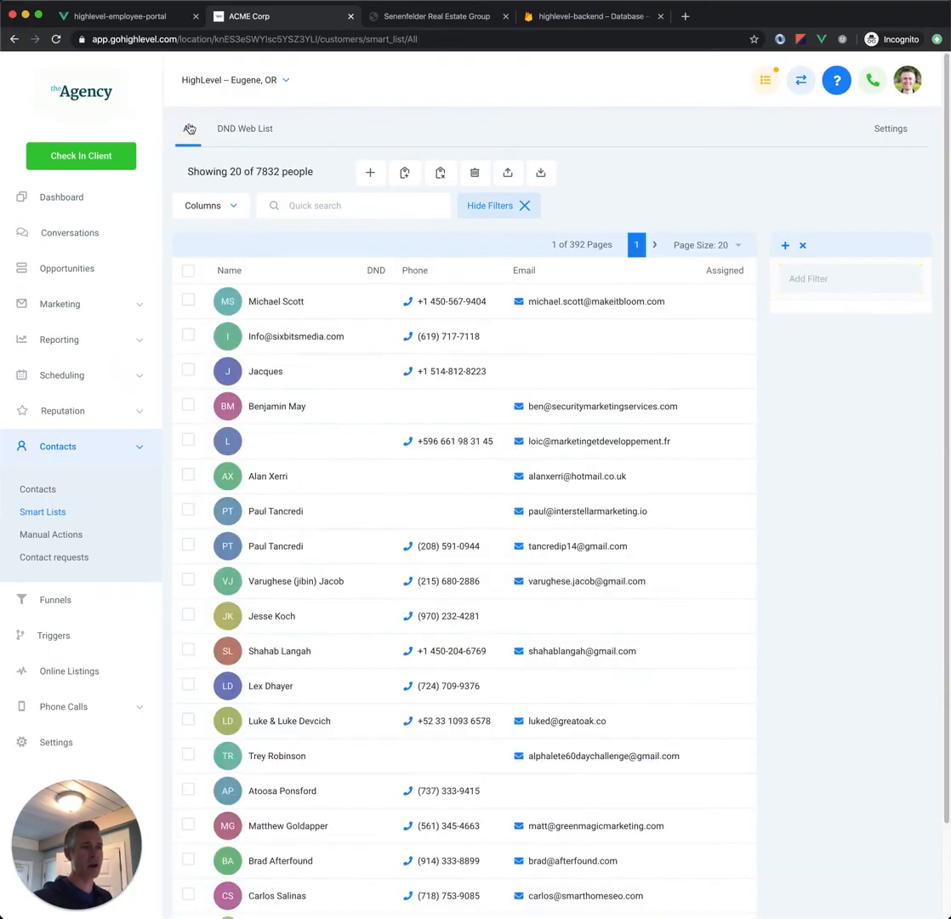
left_click(244, 130)
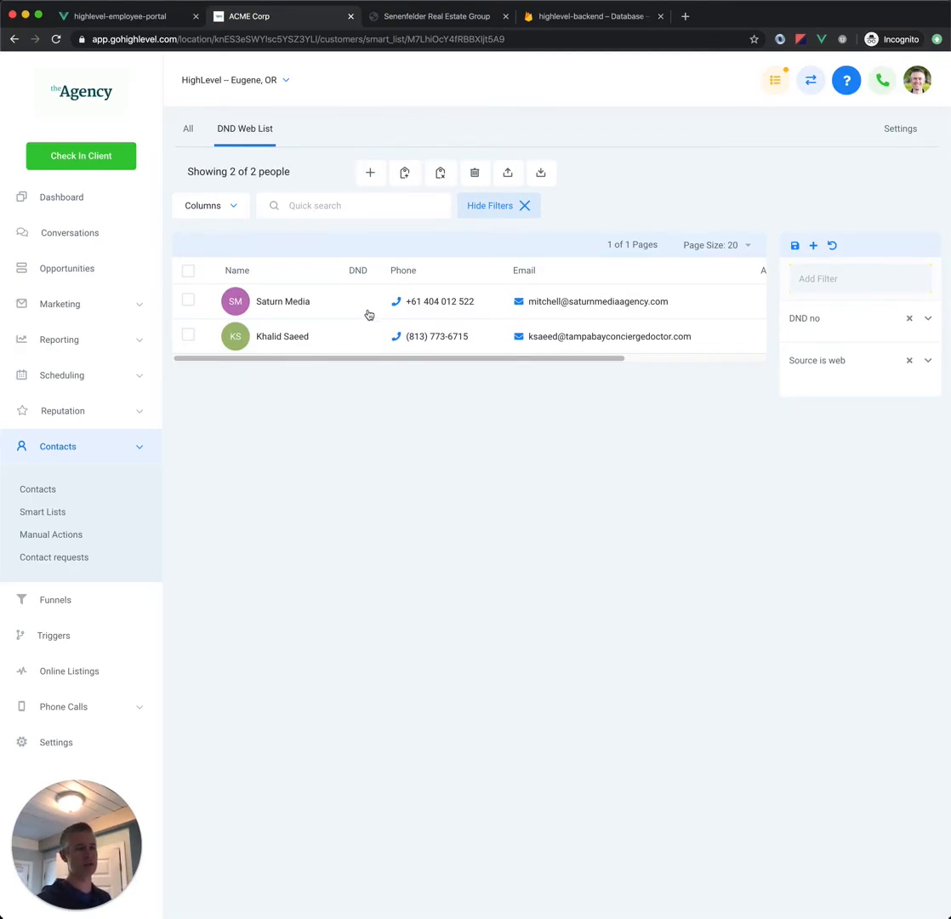
left_click(188, 272)
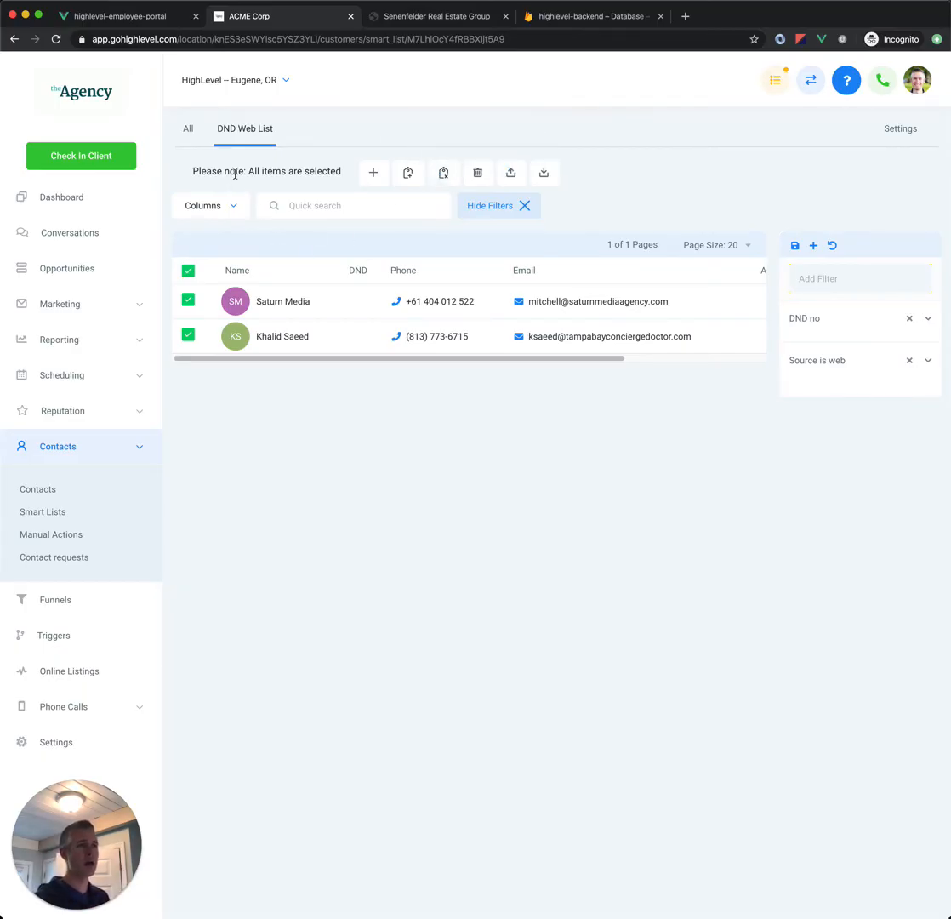
left_click(189, 136)
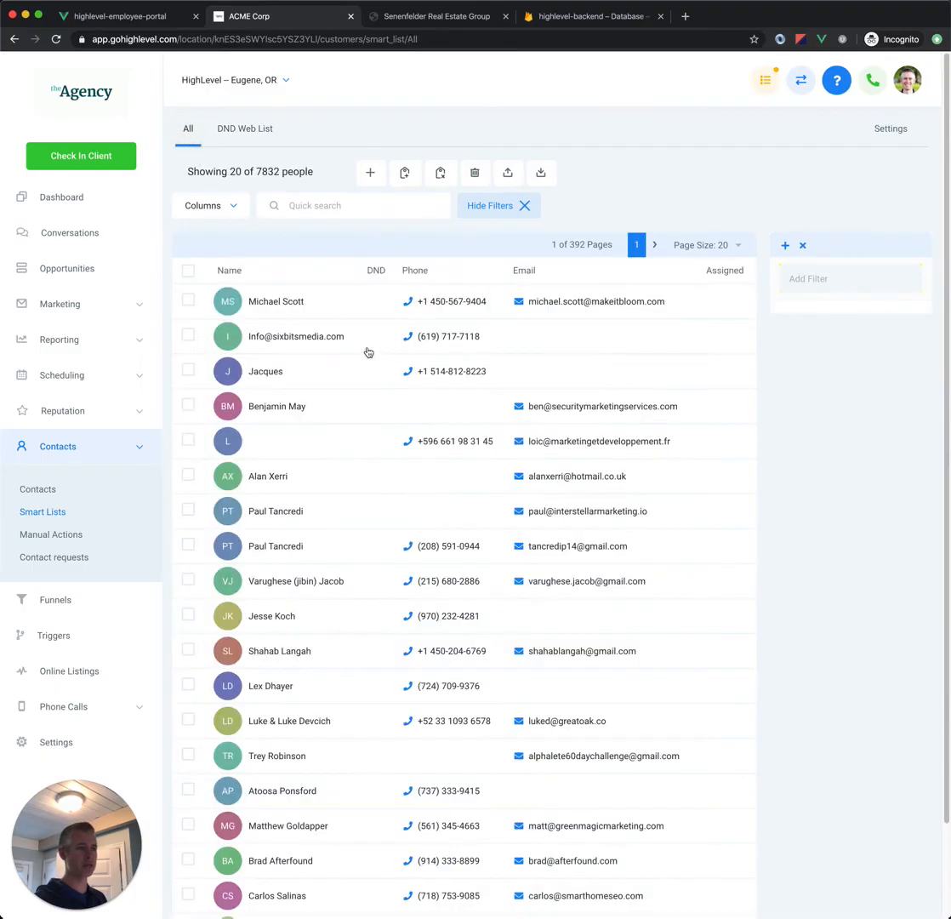
Step: Set the Source of the first contact in the All list to "web", save the record and return to the list
left_click(288, 301)
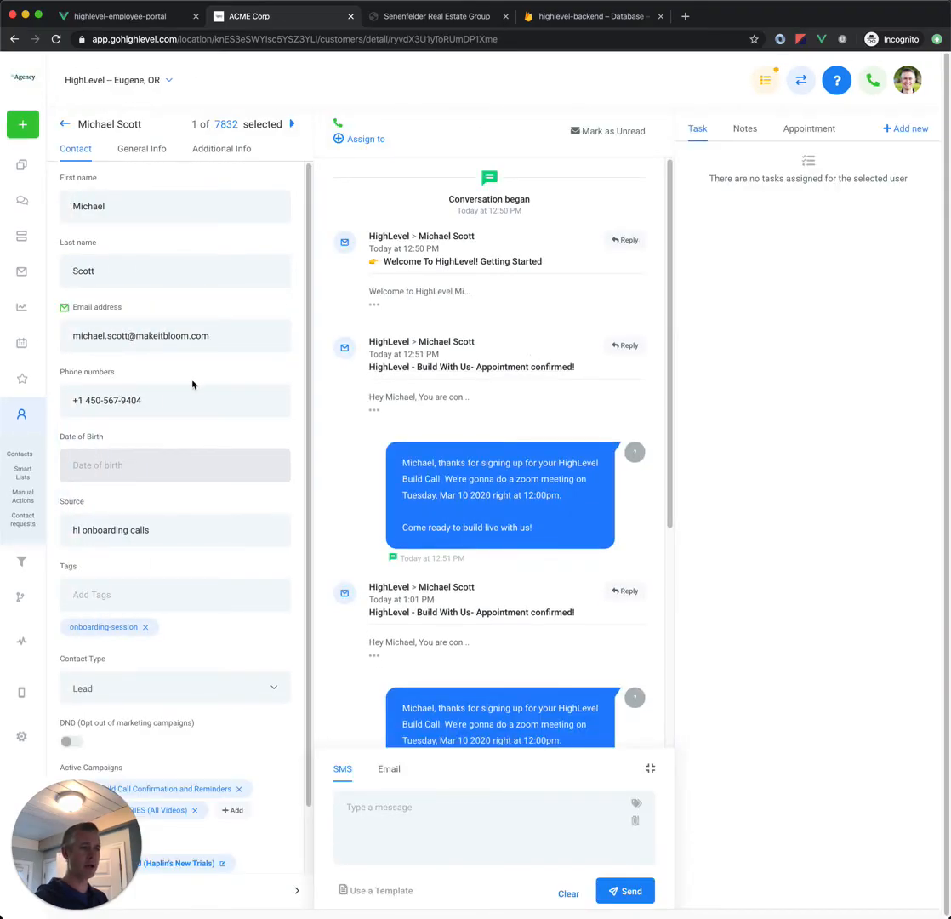
scroll(165, 349, "down", 2)
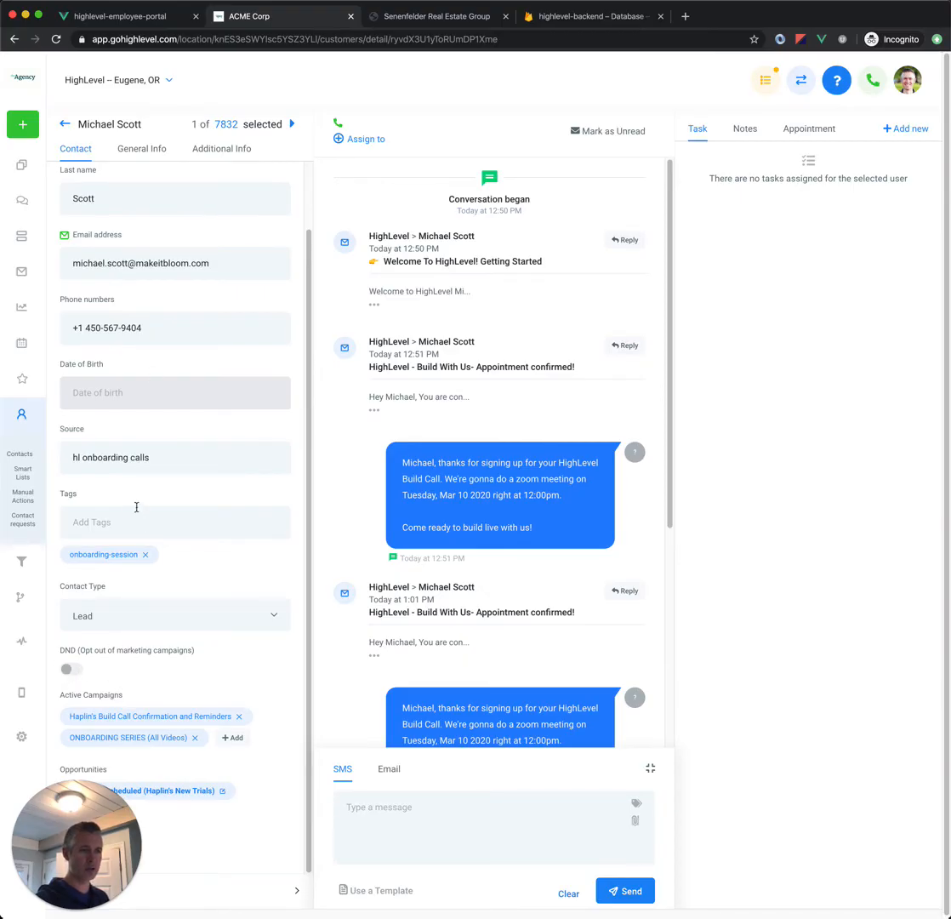
triple_click(206, 457)
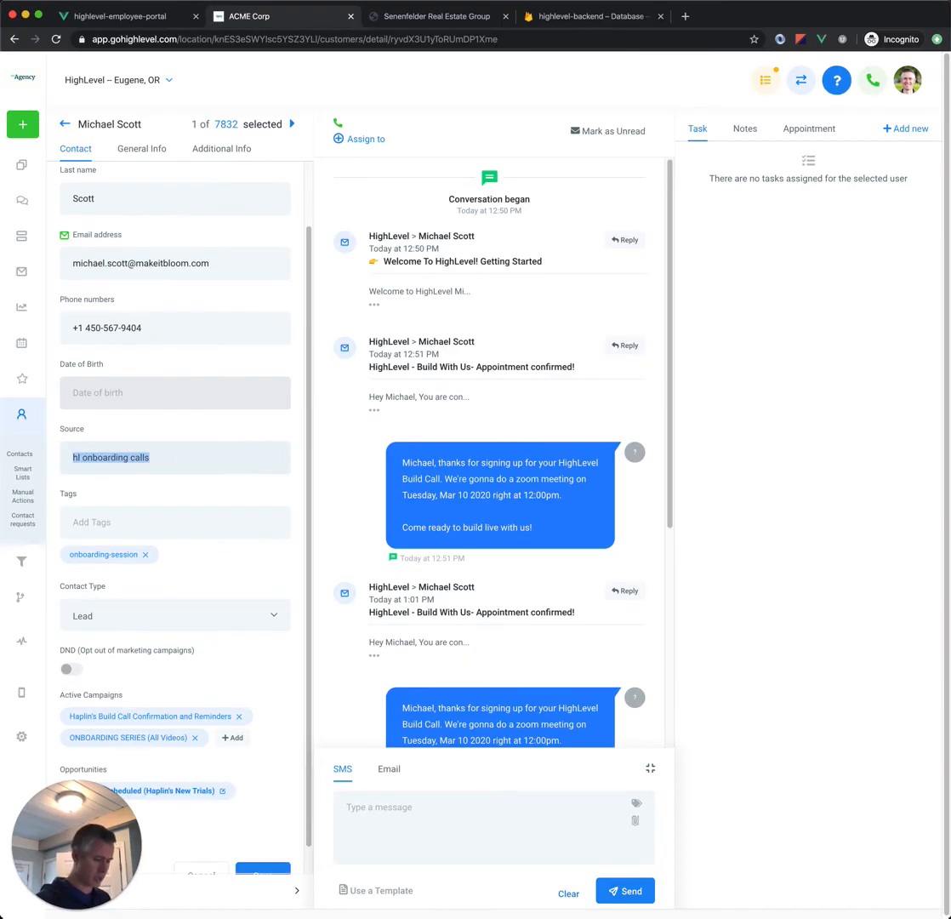
type("web")
scroll(266, 788, "down", 1)
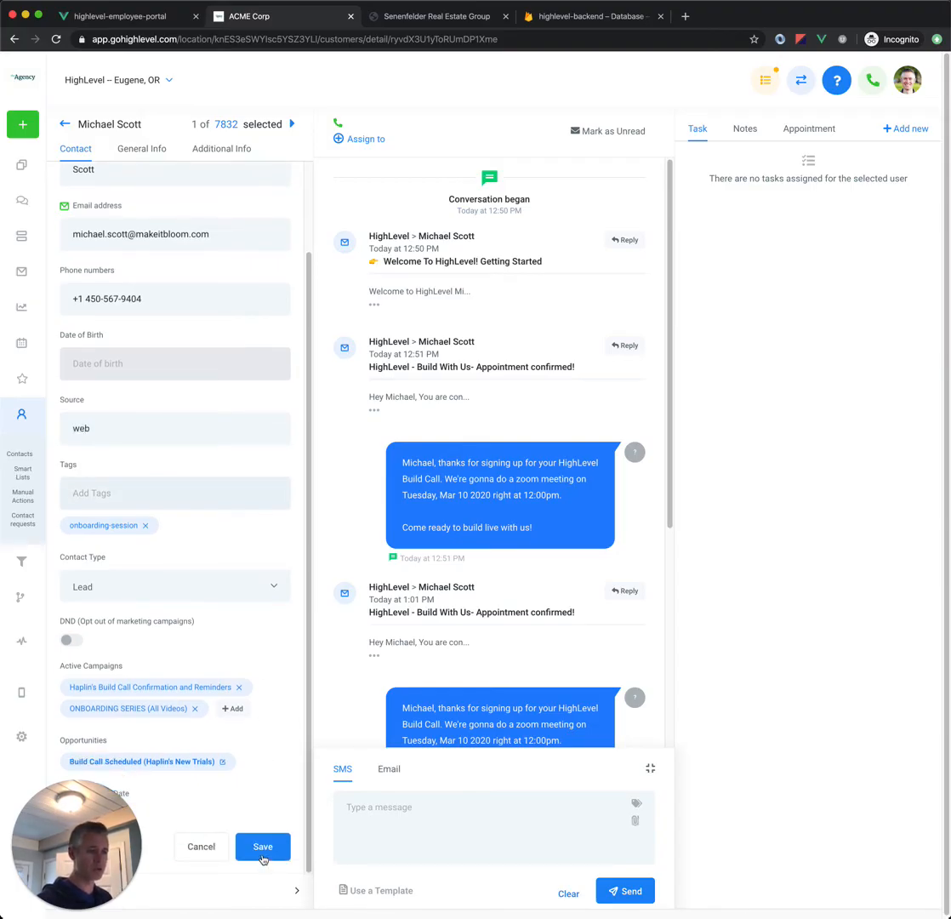
left_click(264, 855)
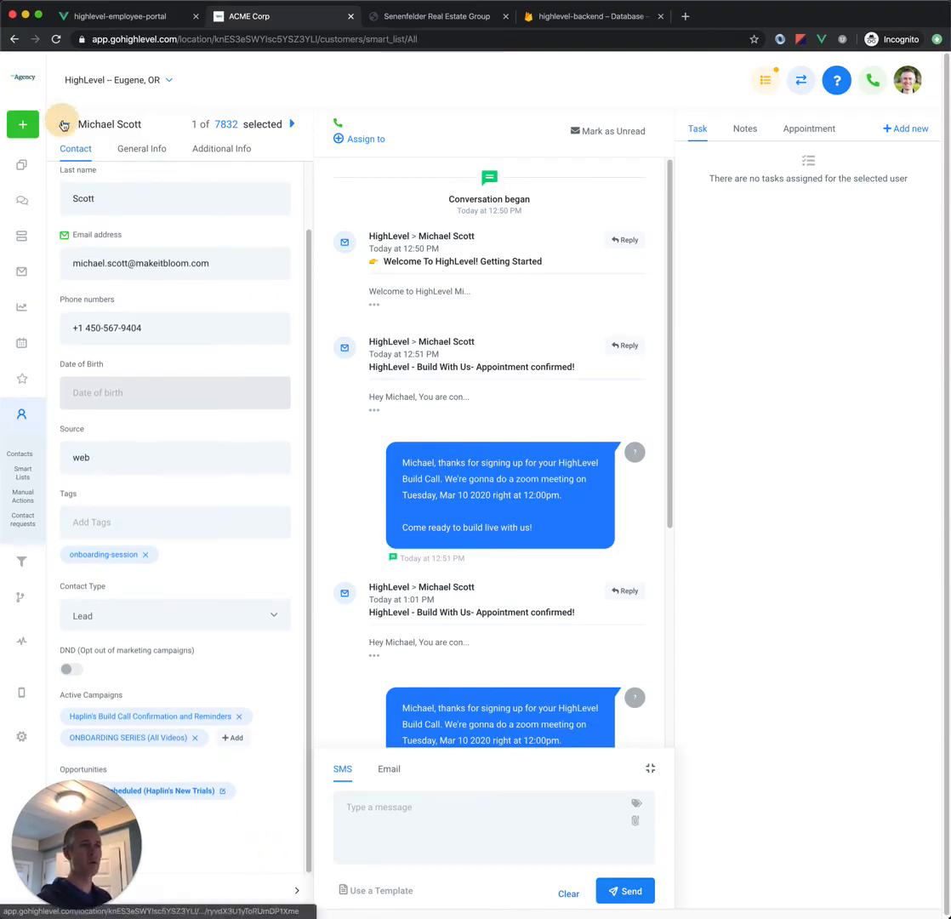
left_click(63, 124)
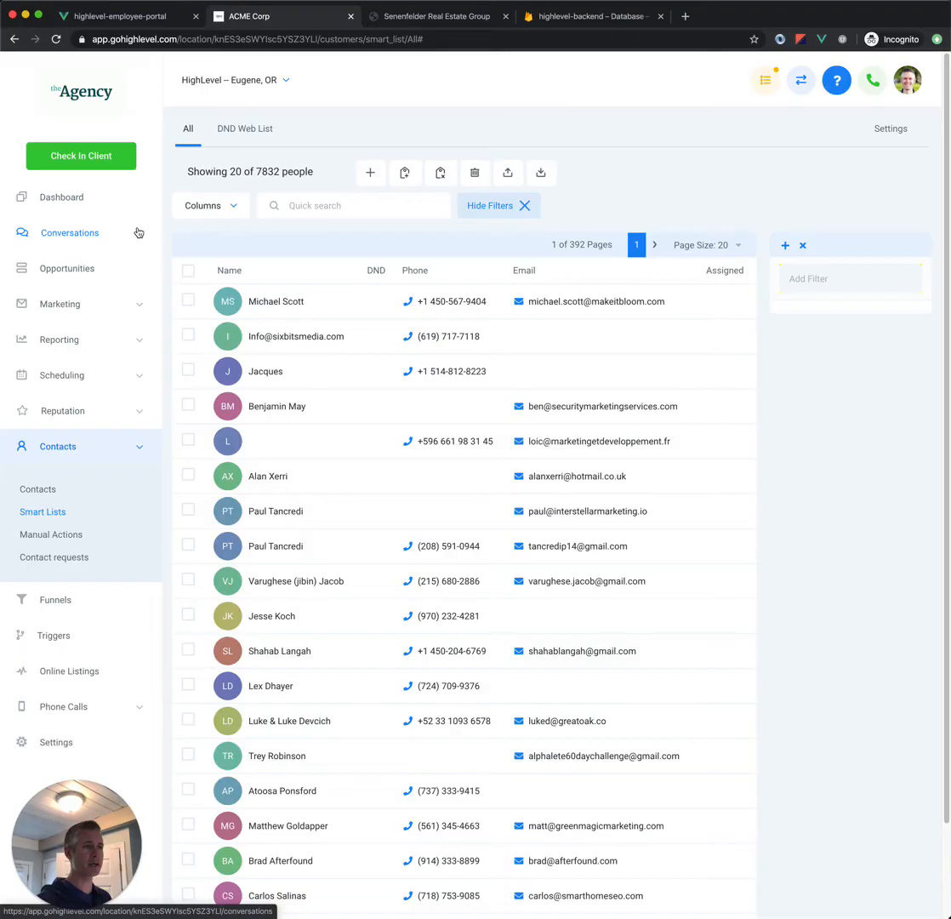
Step: Review DND Web List by opening its first contact and going through the remaining contact records one by one
left_click(236, 128)
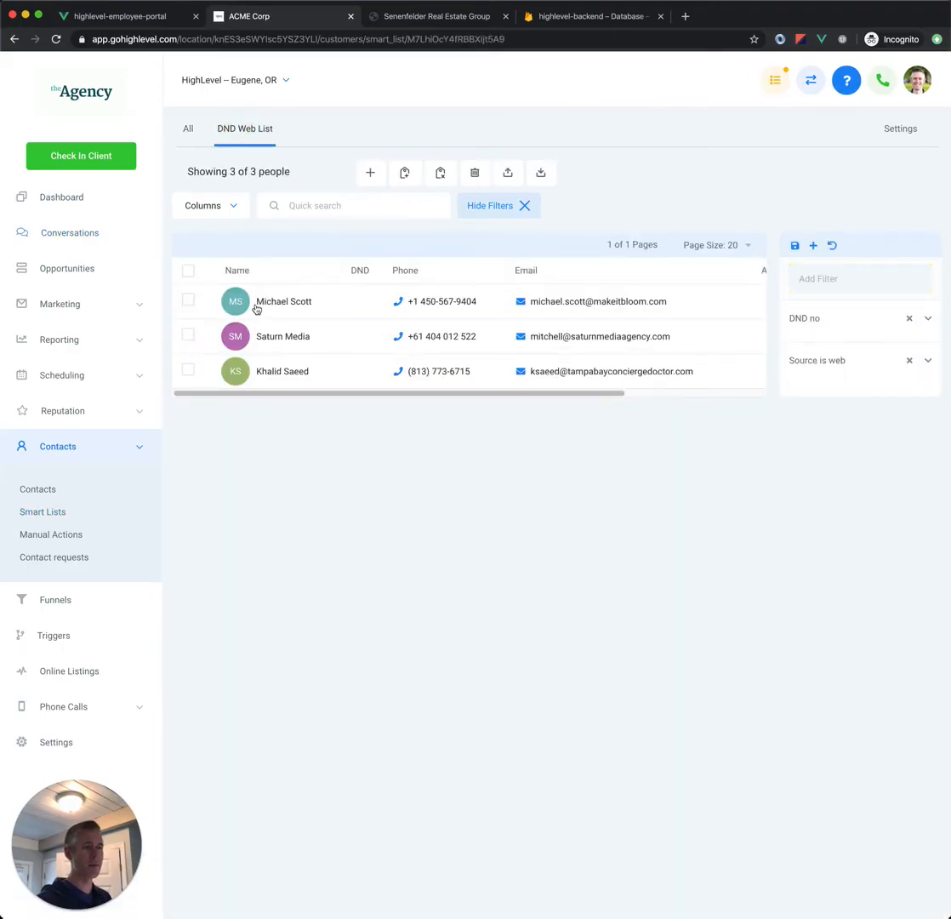
left_click(301, 311)
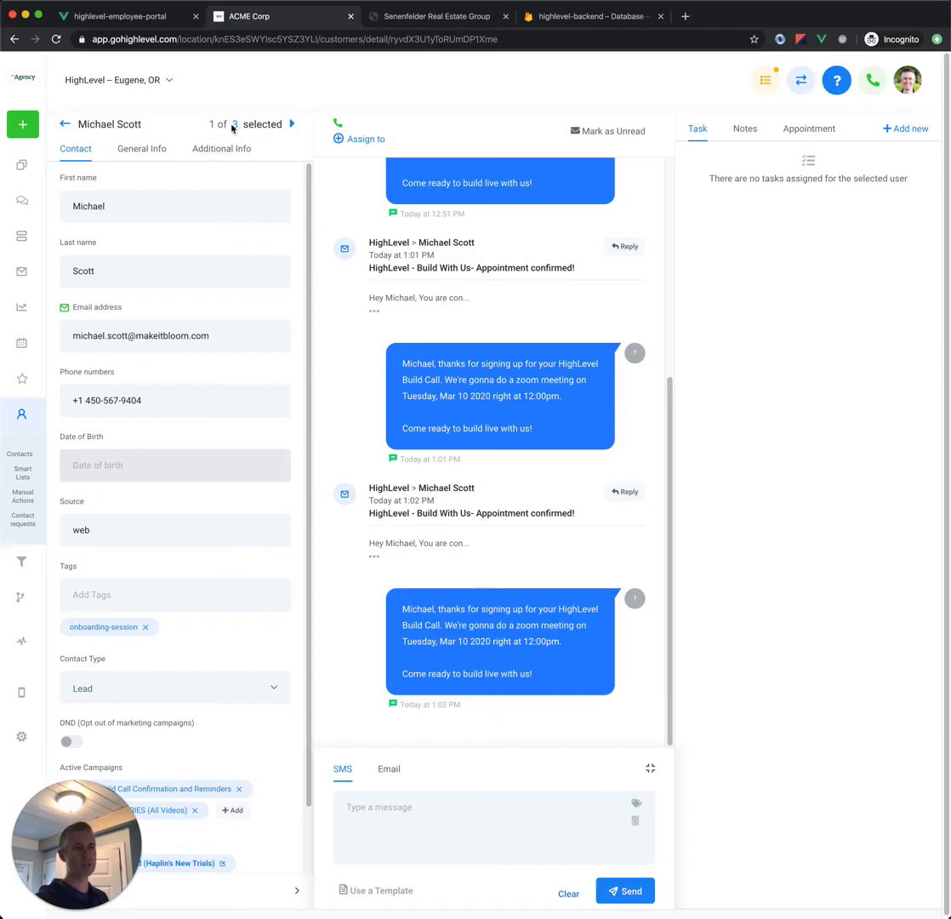
left_click(294, 125)
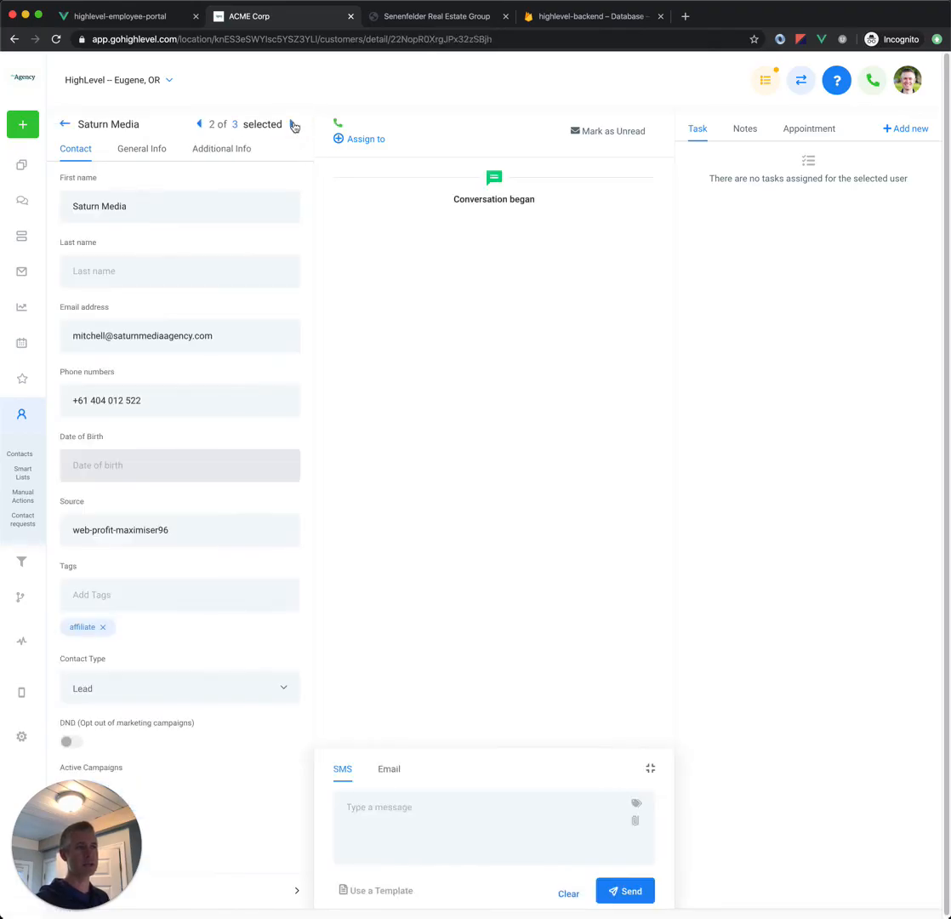
left_click(293, 125)
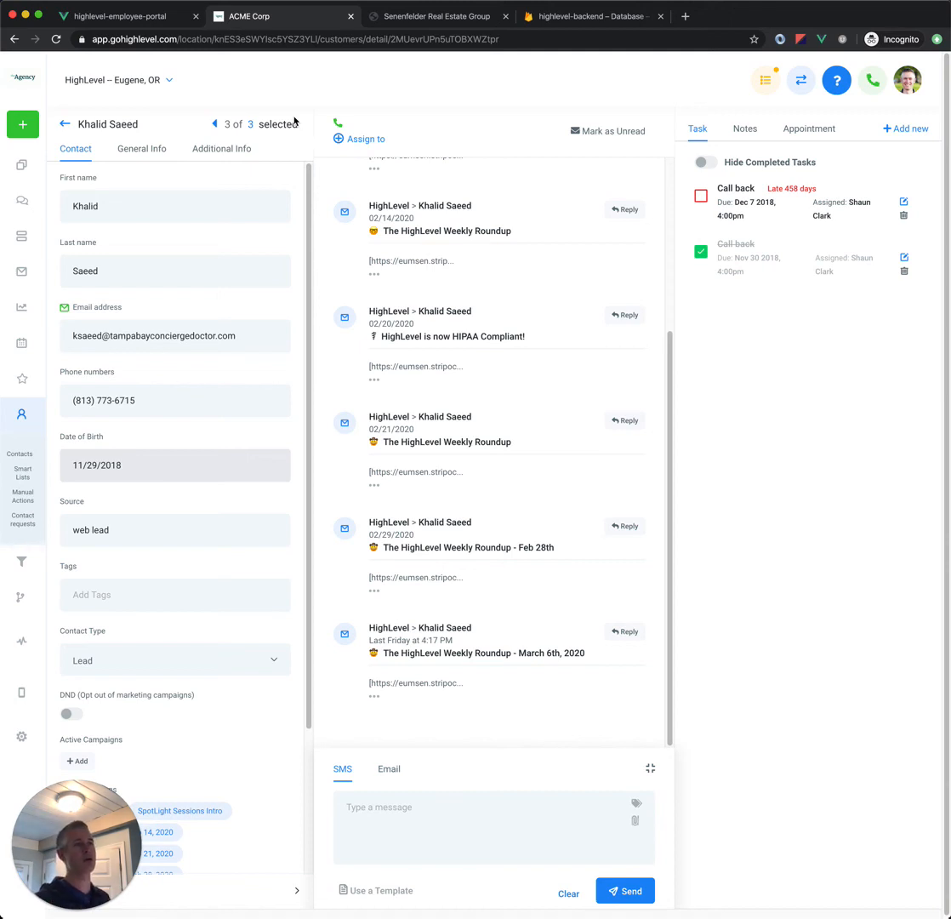
Step: Leave the contact record, return to the All list and hide its filters
left_click(65, 124)
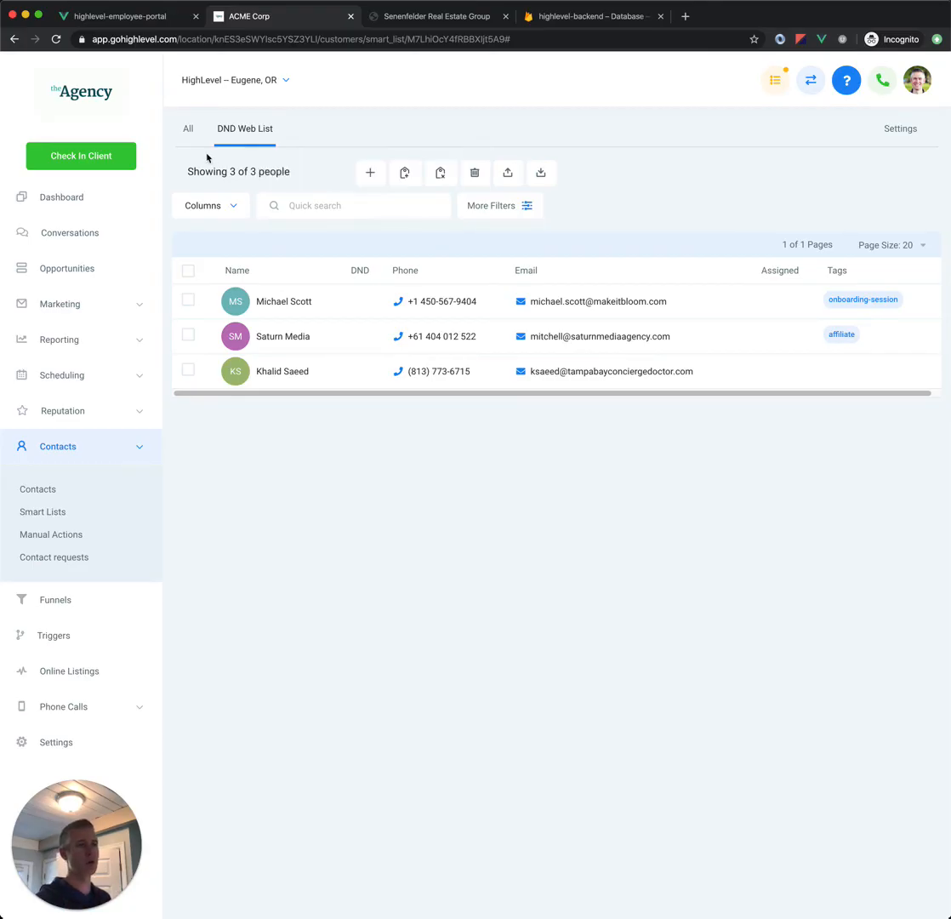
left_click(187, 130)
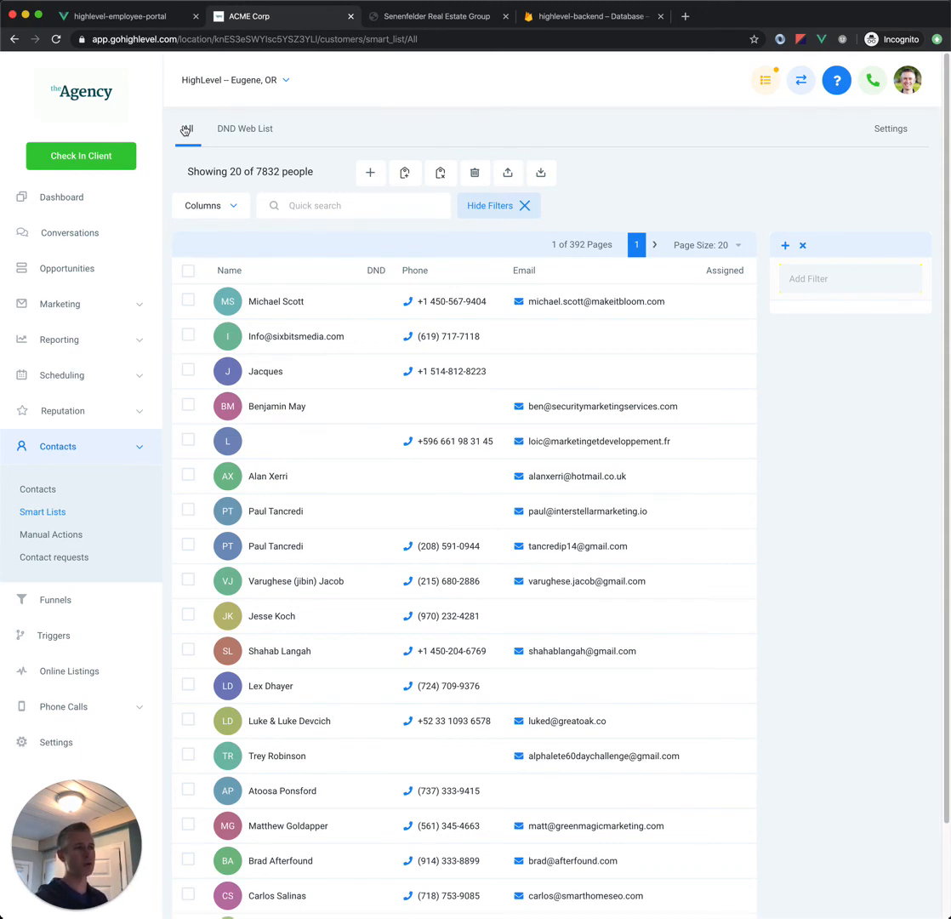
left_click(498, 206)
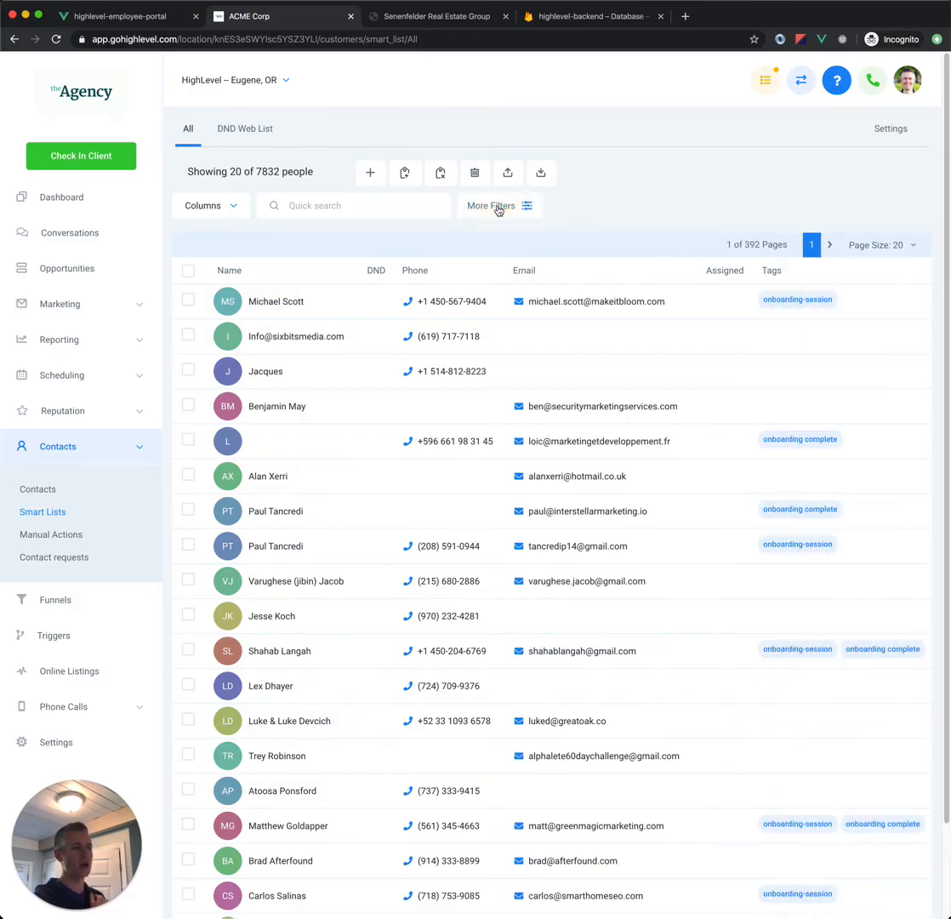